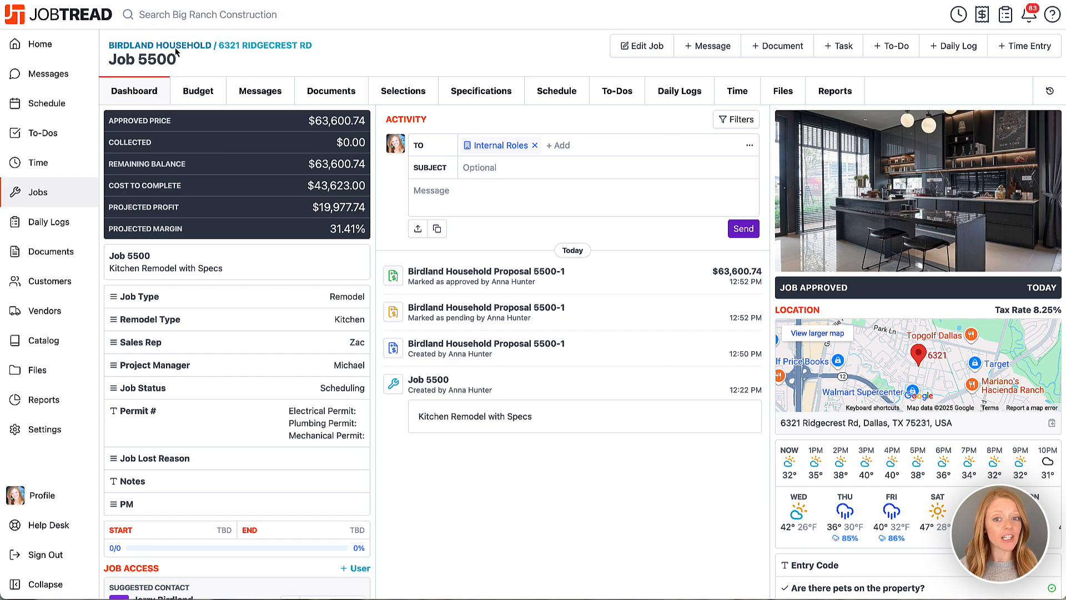
Mark the Dumpster cost item in the job's budget as a specification item that requires approval, and save the budget.
{"action": "left_click", "coordinate": [196, 100]}
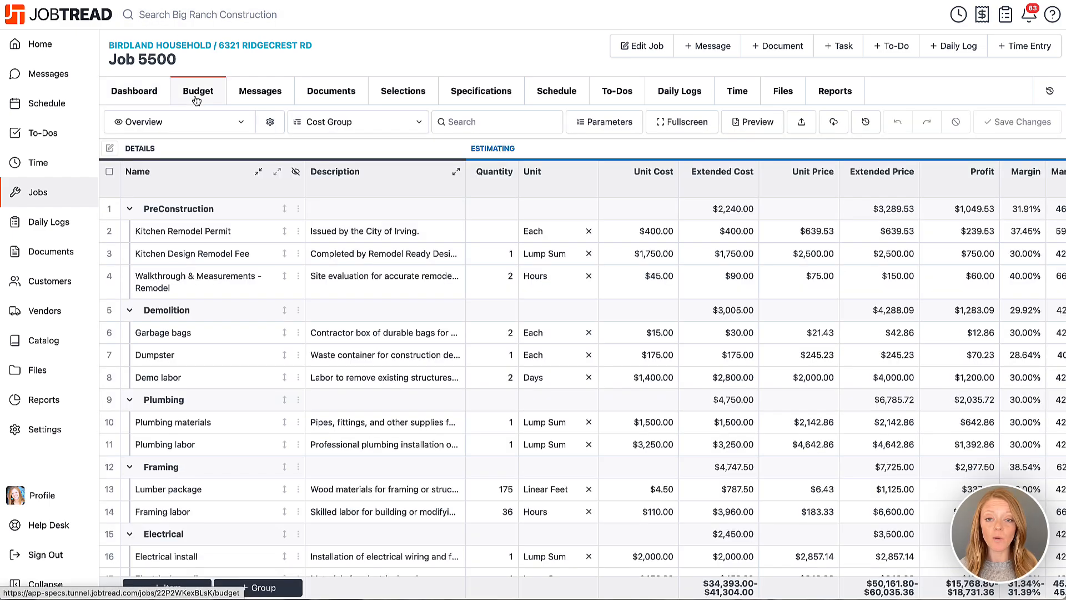
{"action": "left_click", "coordinate": [300, 355]}
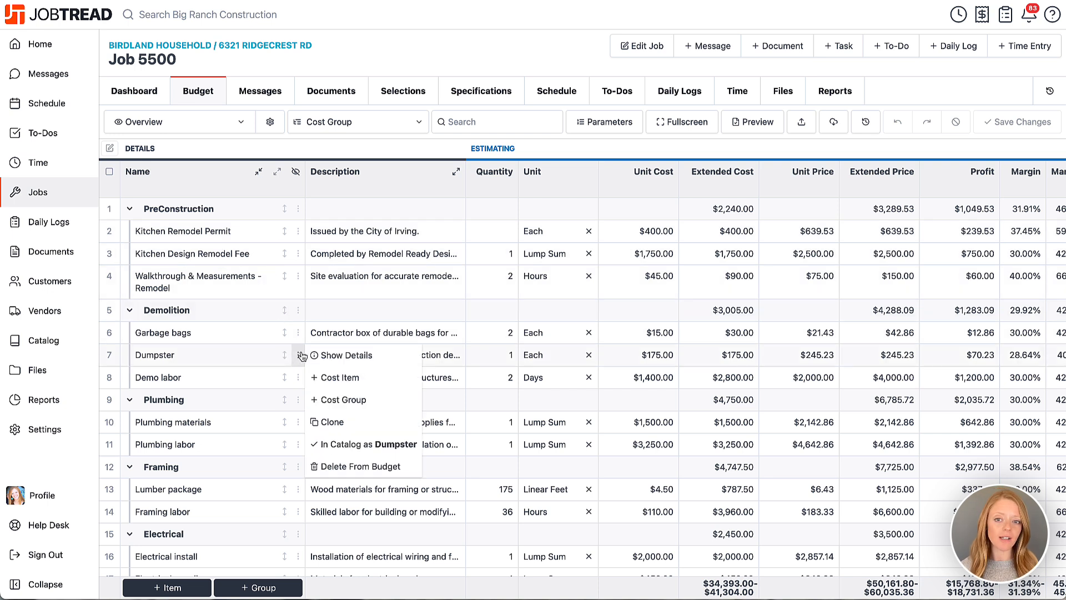
{"action": "left_click", "coordinate": [323, 355]}
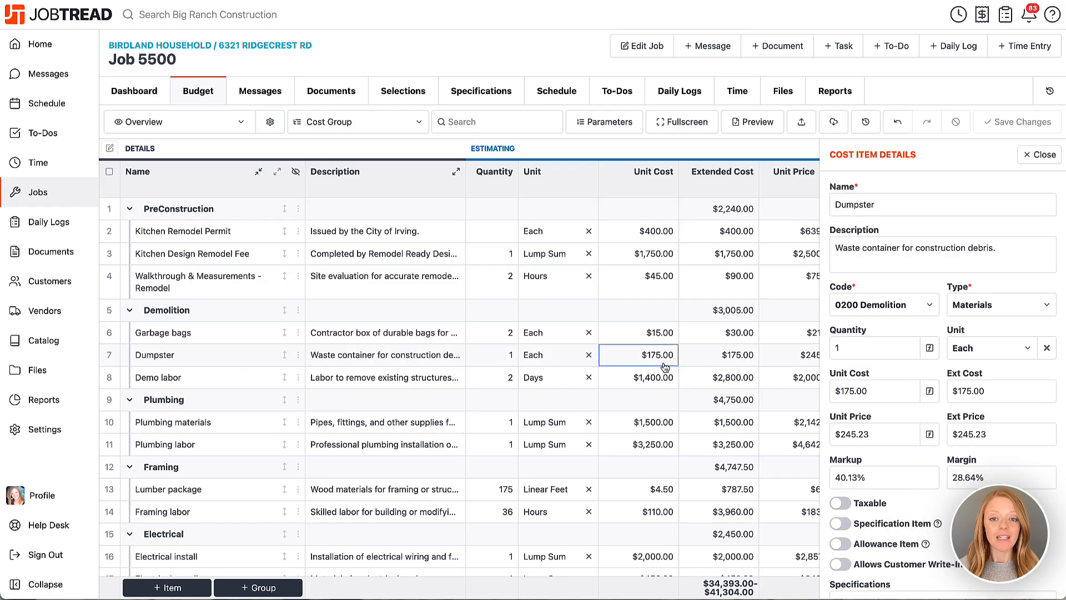
{"action": "scroll", "coordinate": [930, 364], "scroll_direction": "down", "scroll_amount": 3}
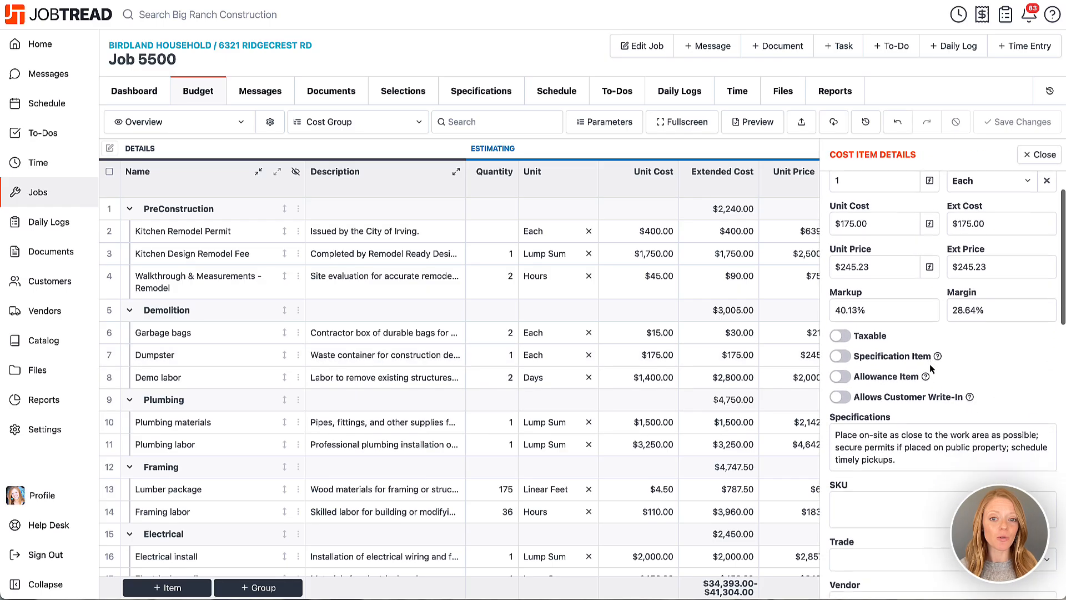
{"action": "left_click", "coordinate": [840, 344]}
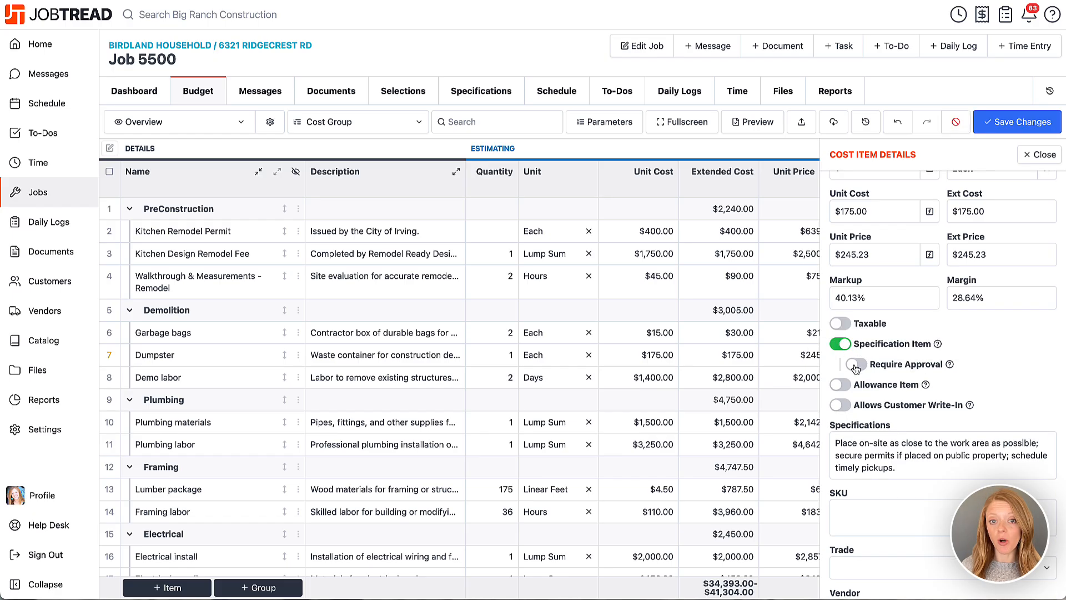
{"action": "left_click", "coordinate": [855, 366]}
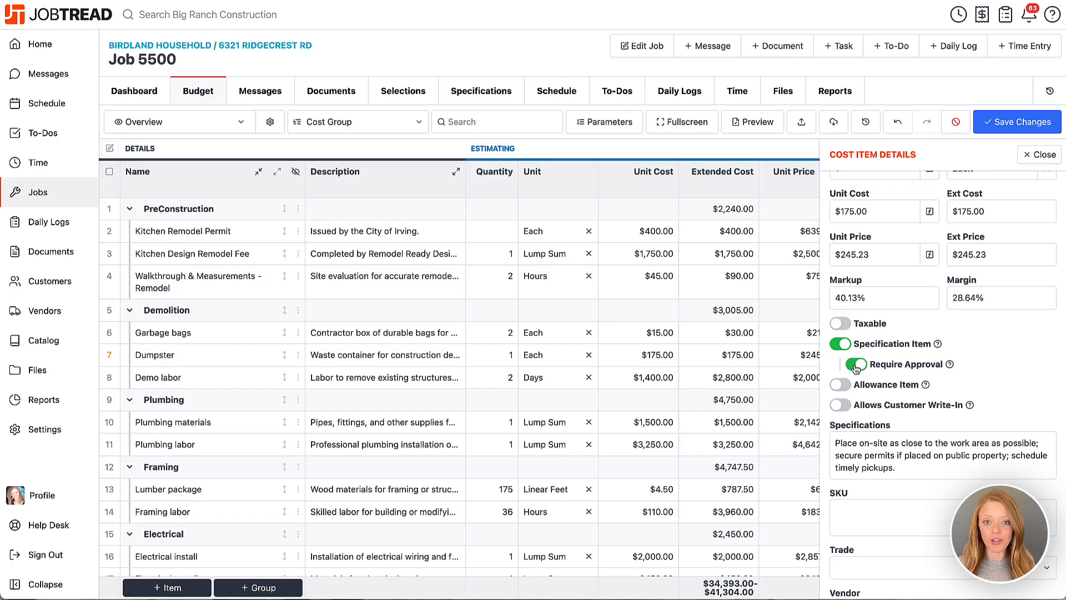
{"action": "left_click", "coordinate": [856, 366]}
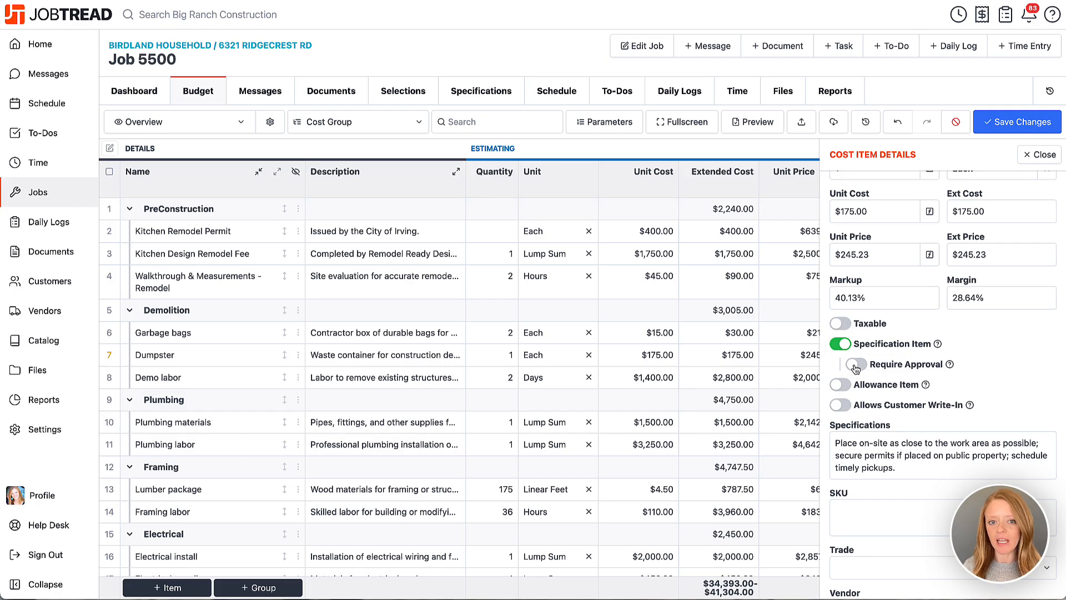
{"action": "left_click", "coordinate": [855, 366]}
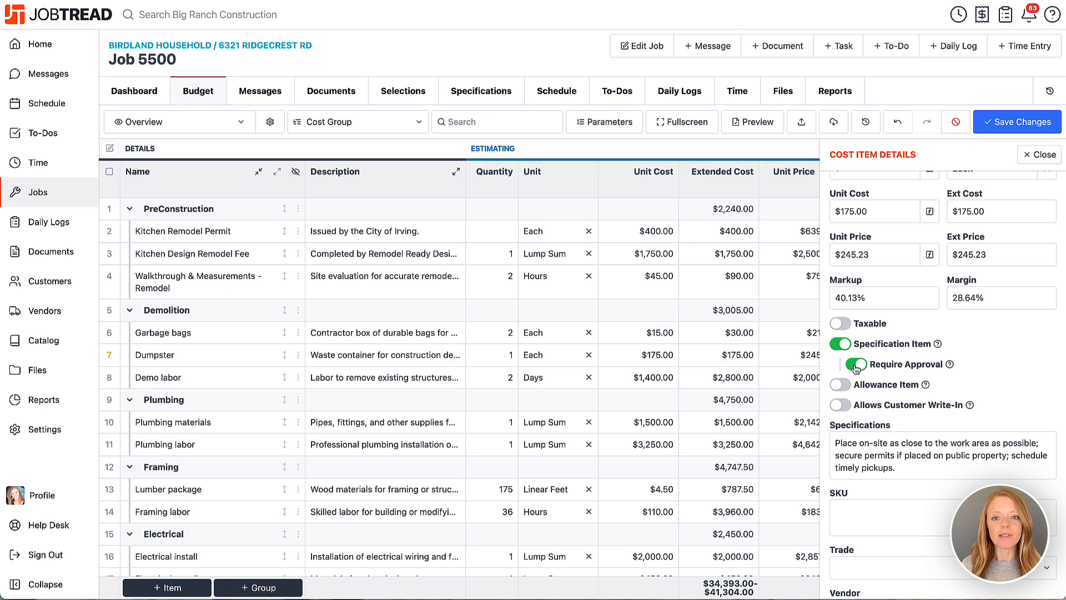
{"action": "left_click", "coordinate": [994, 125]}
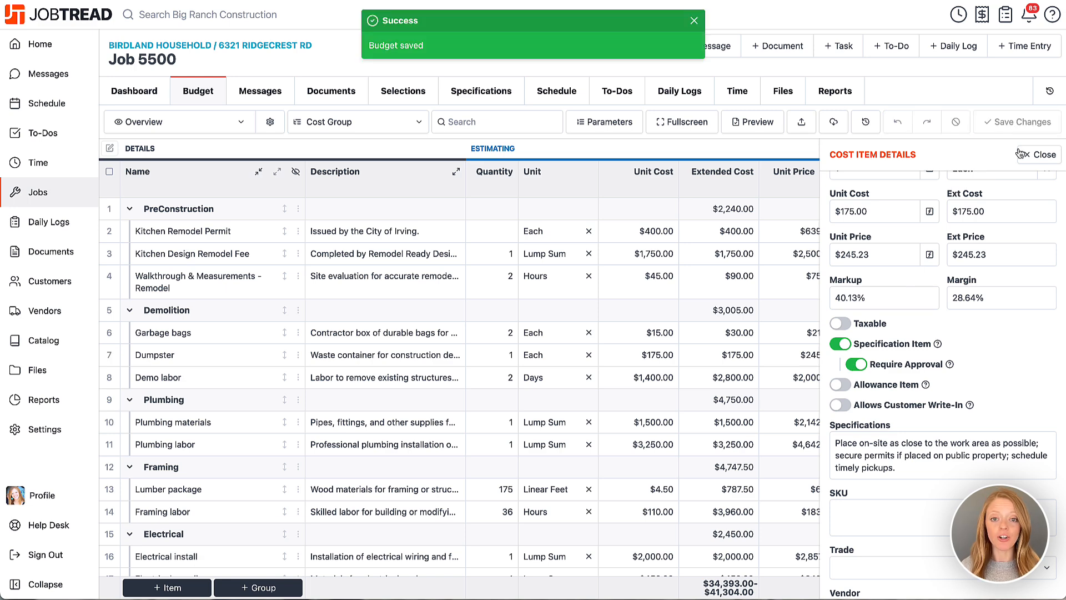
{"action": "left_click", "coordinate": [1036, 154]}
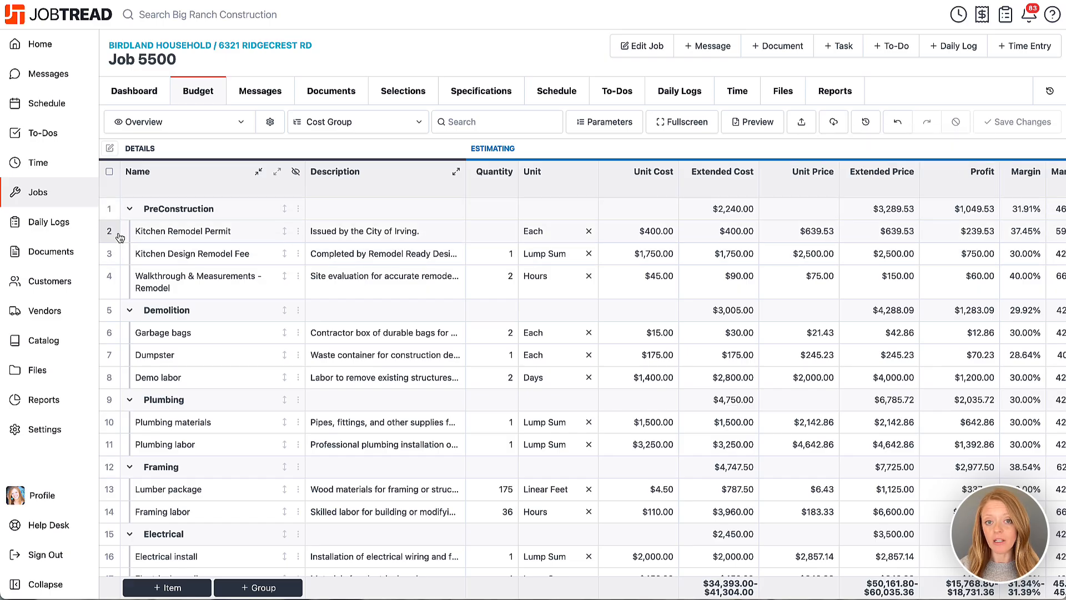
Set the specification options of all budget groups and items to Show on Specifications if approved, and save the budget.
{"action": "left_click", "coordinate": [109, 234]}
{"action": "left_click", "coordinate": [110, 254]}
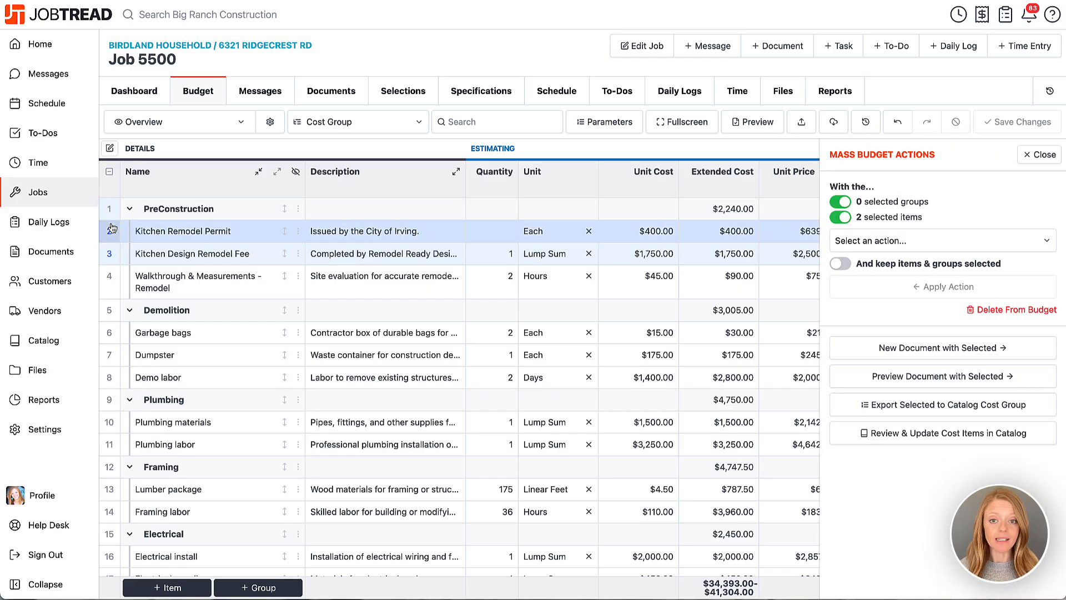
{"action": "left_click", "coordinate": [109, 171]}
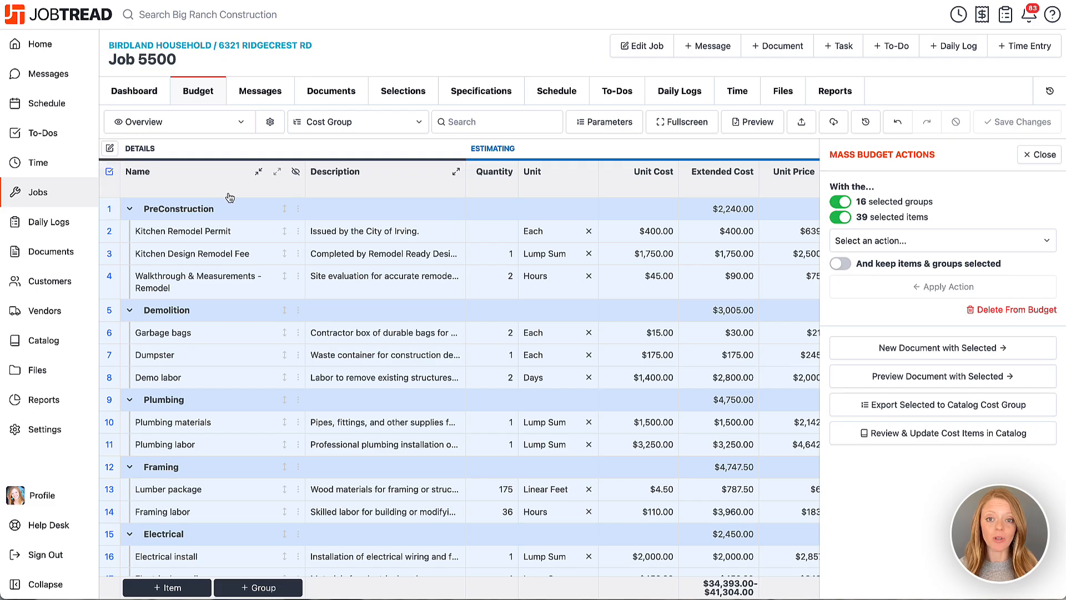
{"action": "left_click", "coordinate": [848, 240]}
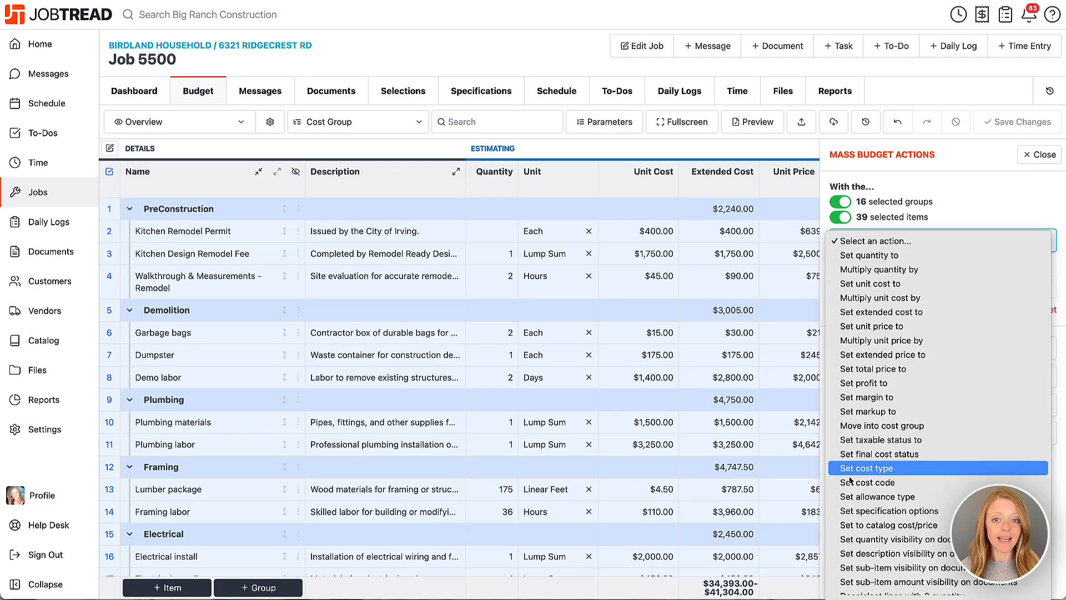
{"action": "left_click", "coordinate": [852, 511]}
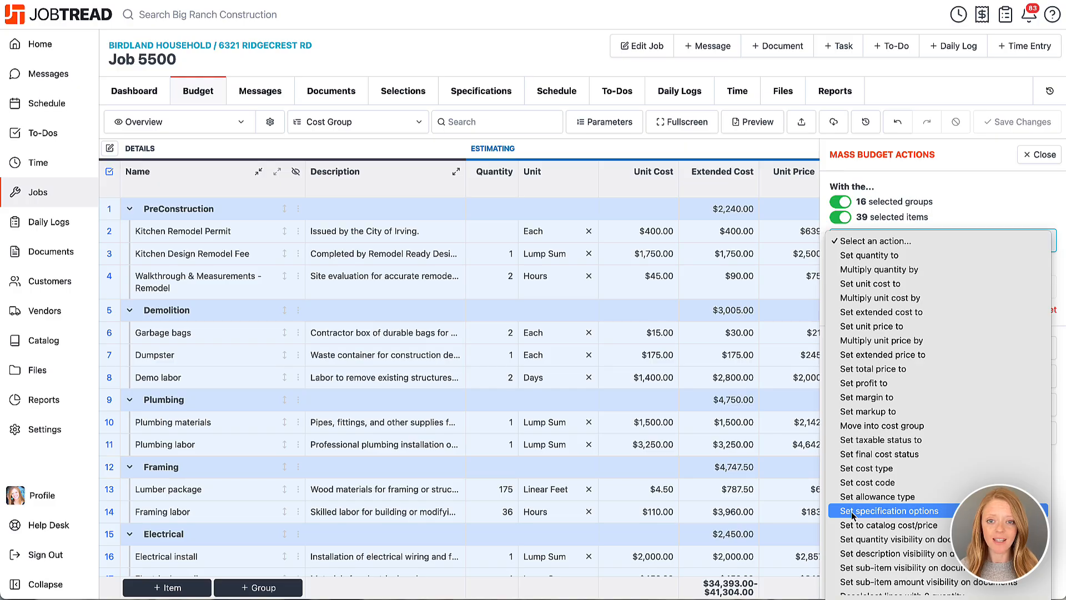
{"action": "left_click", "coordinate": [860, 276]}
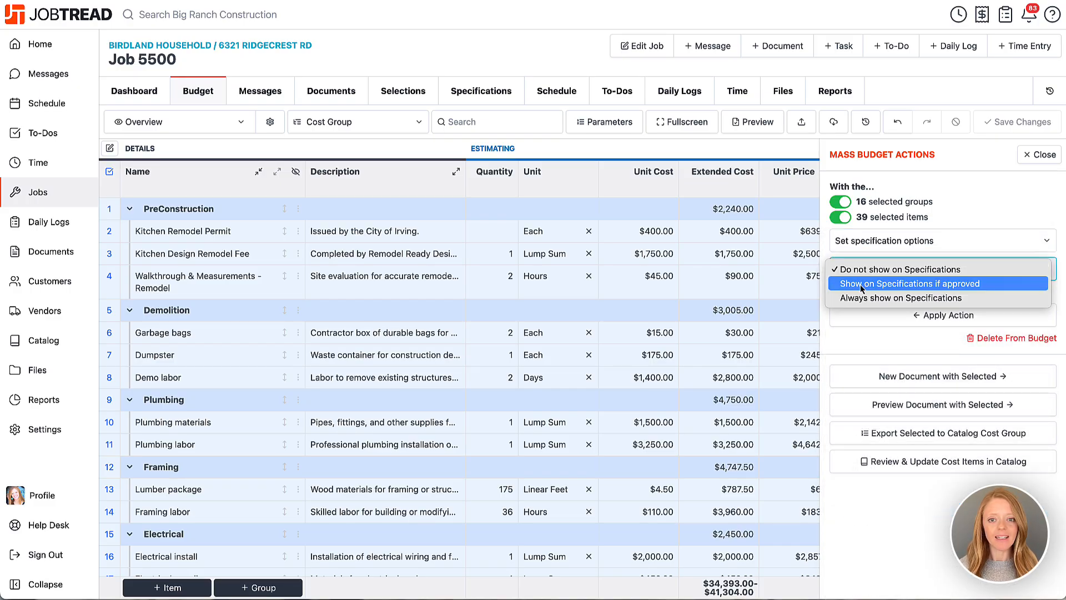
{"action": "left_click", "coordinate": [861, 284]}
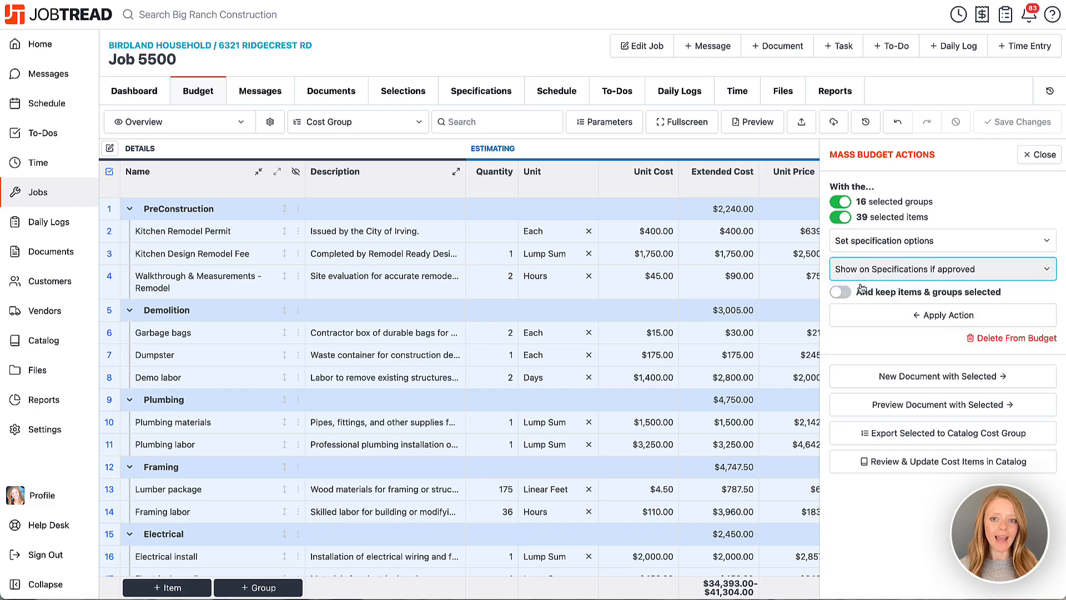
{"action": "left_click", "coordinate": [878, 314]}
{"action": "left_click", "coordinate": [1008, 123]}
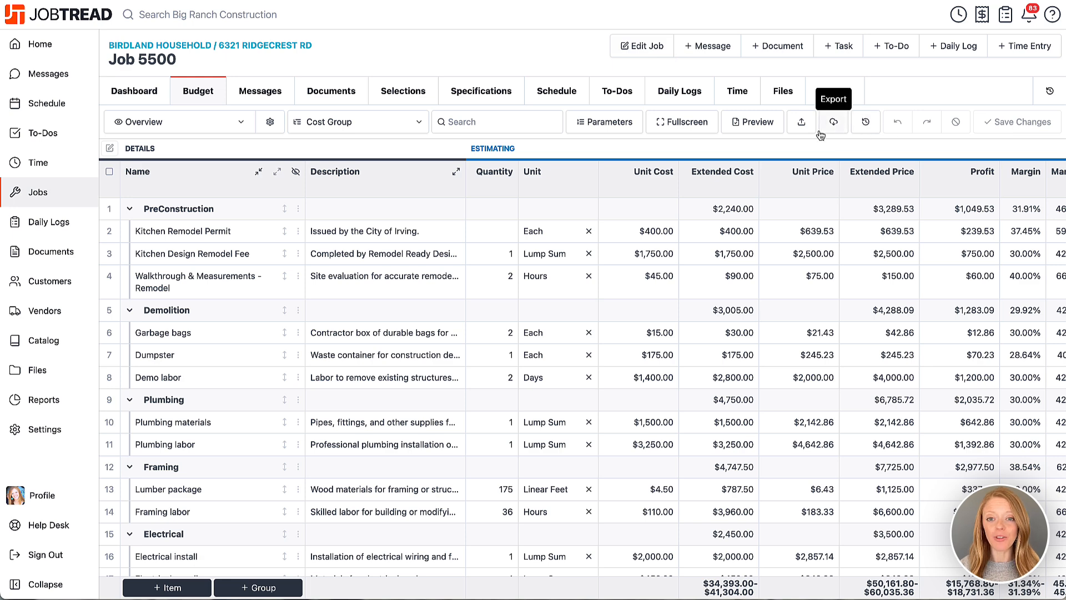
Review the job's specifications document.
{"action": "left_click", "coordinate": [455, 94]}
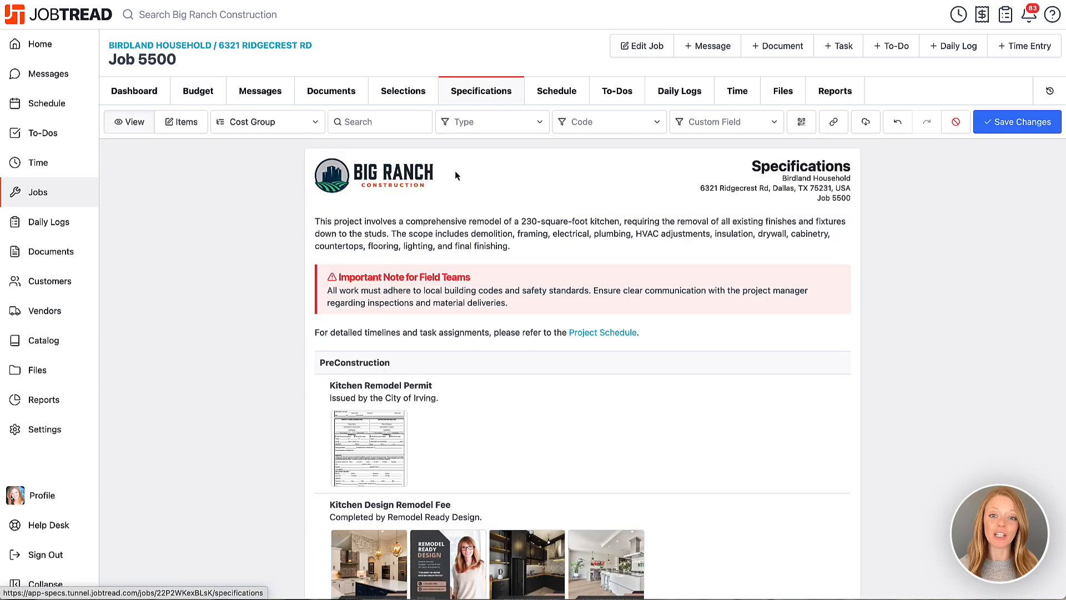
{"action": "scroll", "coordinate": [457, 183], "scroll_direction": "down", "scroll_amount": 8}
{"action": "scroll", "coordinate": [457, 189], "scroll_direction": "up", "scroll_amount": 8}
{"action": "scroll", "coordinate": [458, 189], "scroll_direction": "up", "scroll_amount": 1}
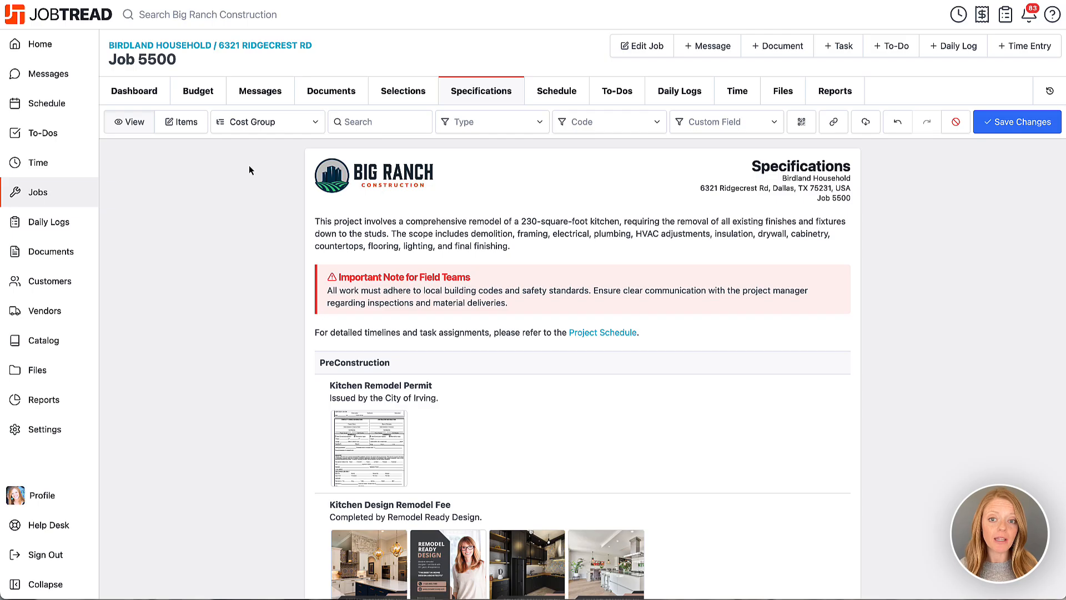
Show the specifications as an editable item list and check the PreConstruction group's Specification setting.
{"action": "left_click", "coordinate": [179, 124]}
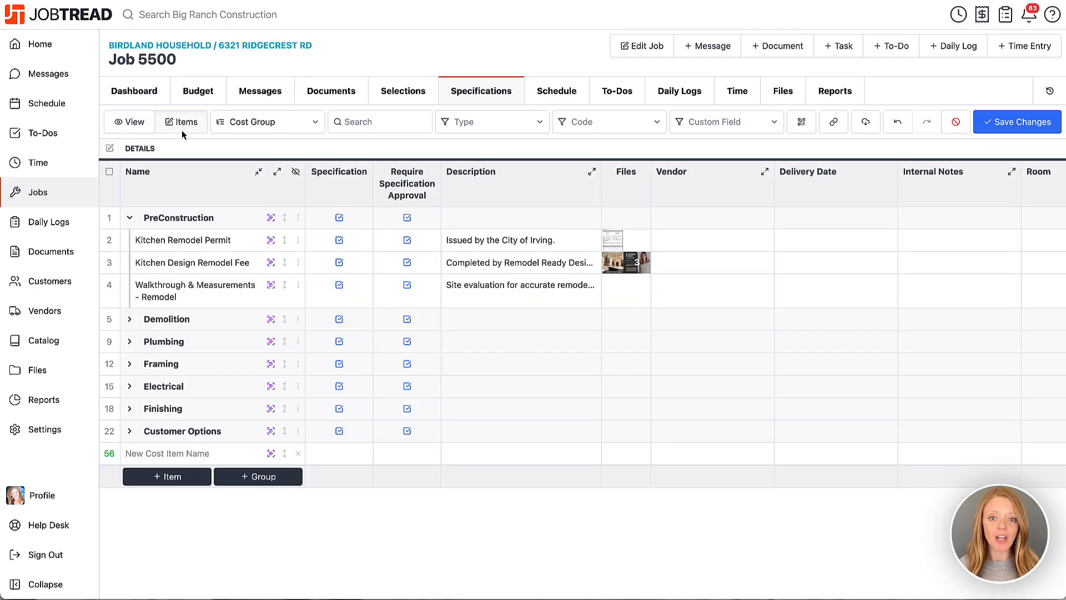
{"action": "left_click", "coordinate": [340, 221]}
{"action": "left_click", "coordinate": [340, 222]}
{"action": "left_click", "coordinate": [340, 221]}
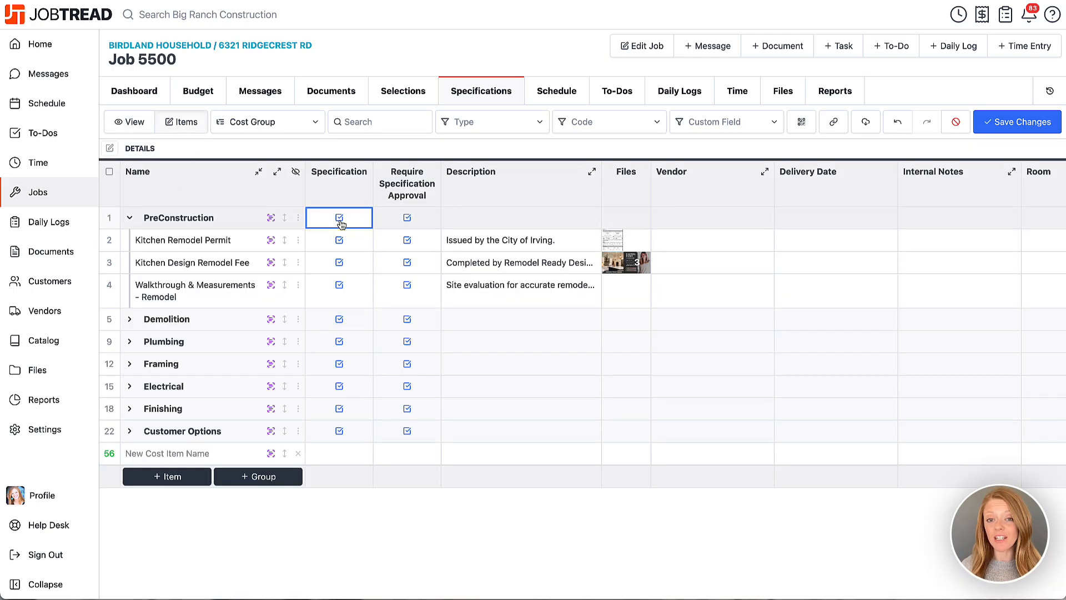
Add a blank cost item to the specifications list and remove both unnamed cost items.
{"action": "left_click", "coordinate": [171, 475]}
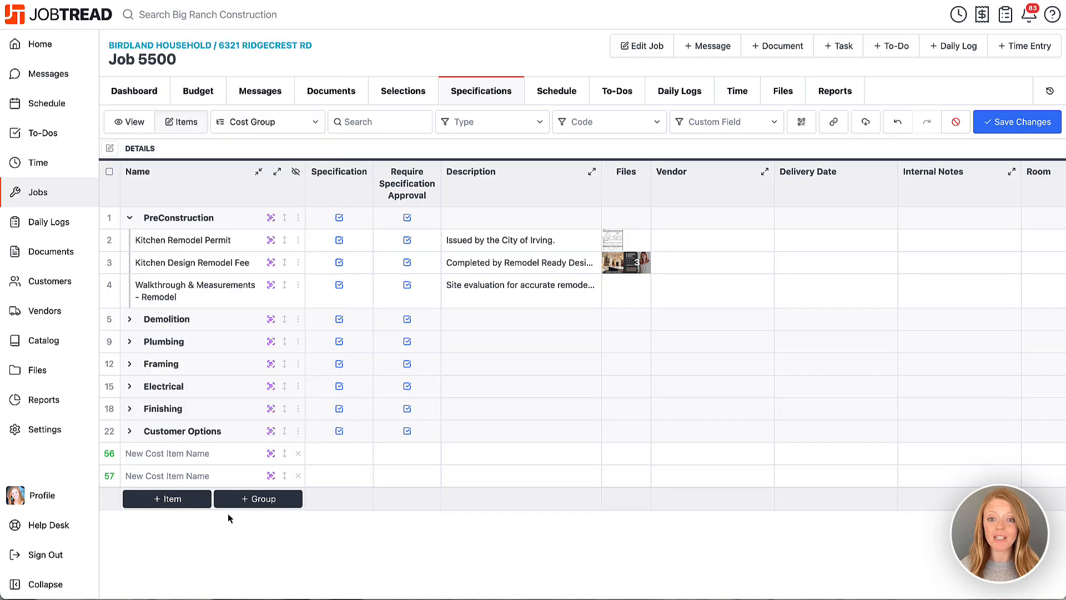
{"action": "left_click", "coordinate": [298, 472]}
{"action": "left_click", "coordinate": [298, 454]}
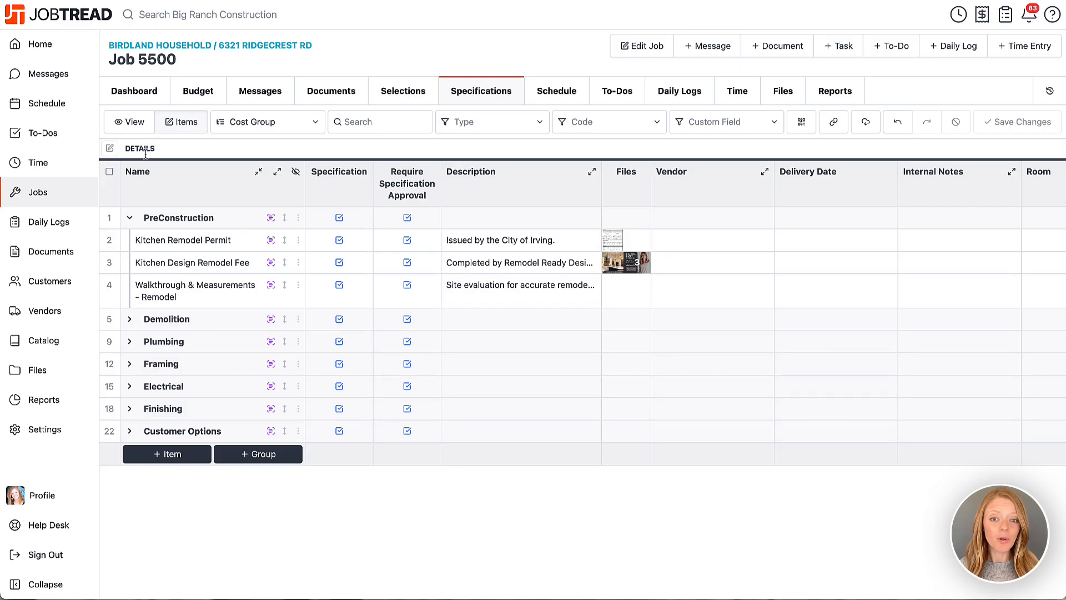
Return to the specifications document view, open the introductory description for editing, and switch it back to its preview.
{"action": "left_click", "coordinate": [139, 126]}
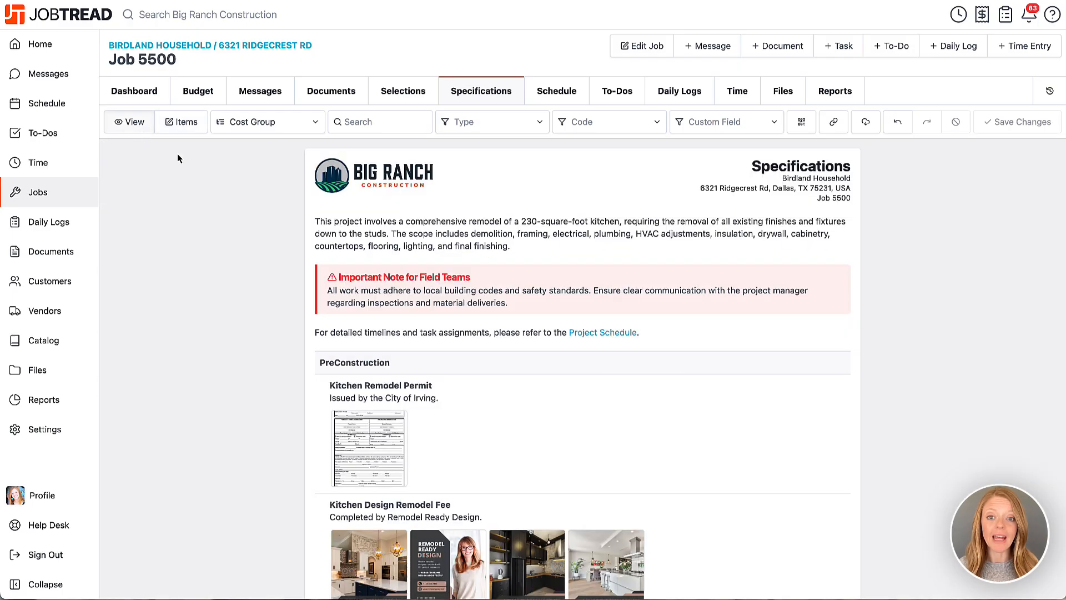
{"action": "left_click", "coordinate": [379, 239]}
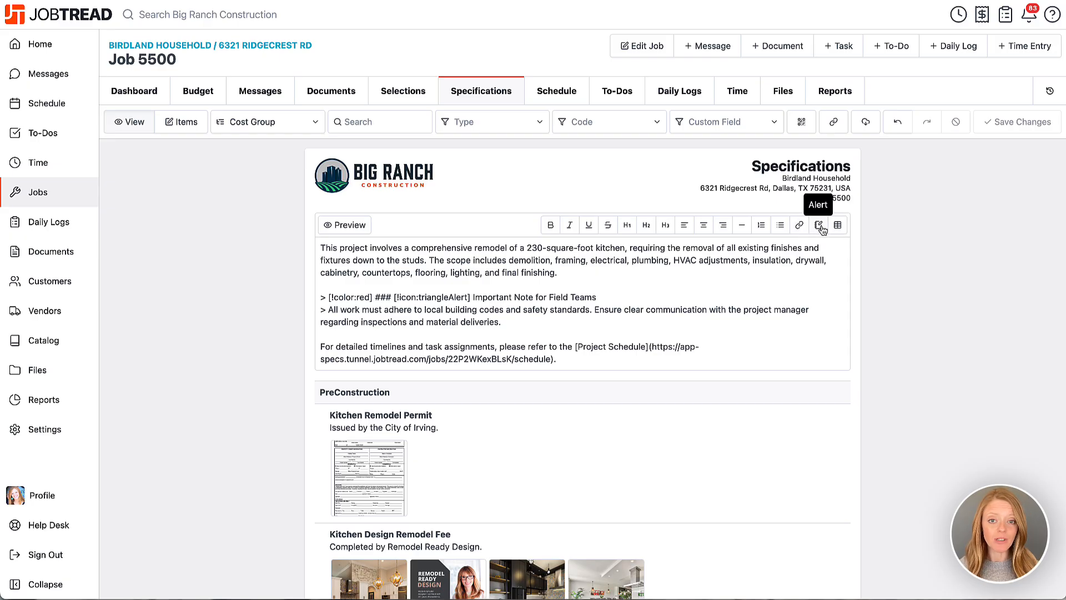
{"action": "left_click", "coordinate": [348, 226]}
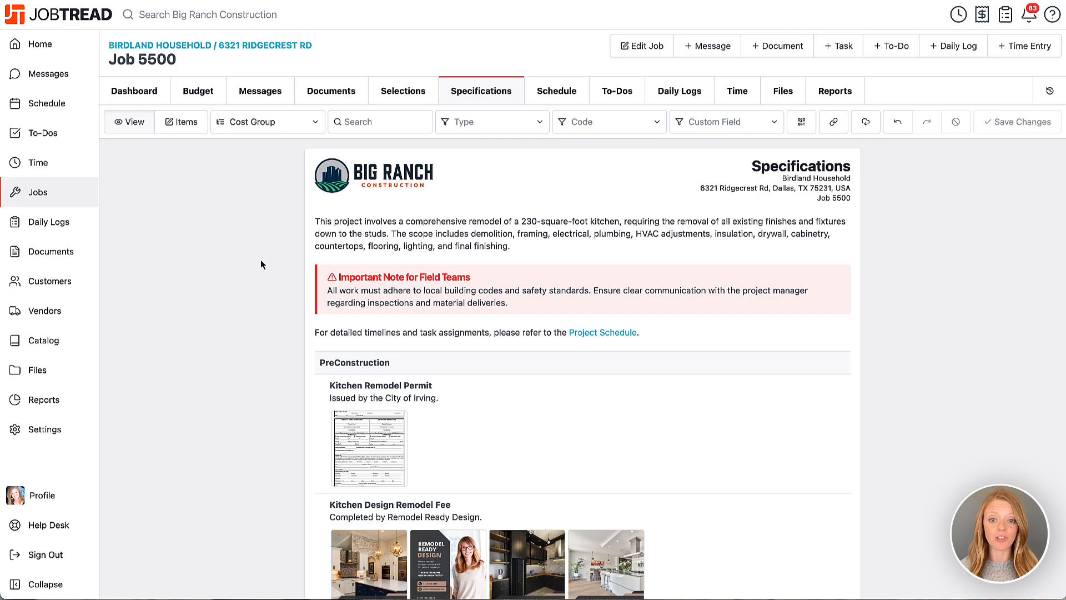
Start a new cost item custom field in the organization settings with type Picklist and name Location.
{"action": "left_click", "coordinate": [70, 439]}
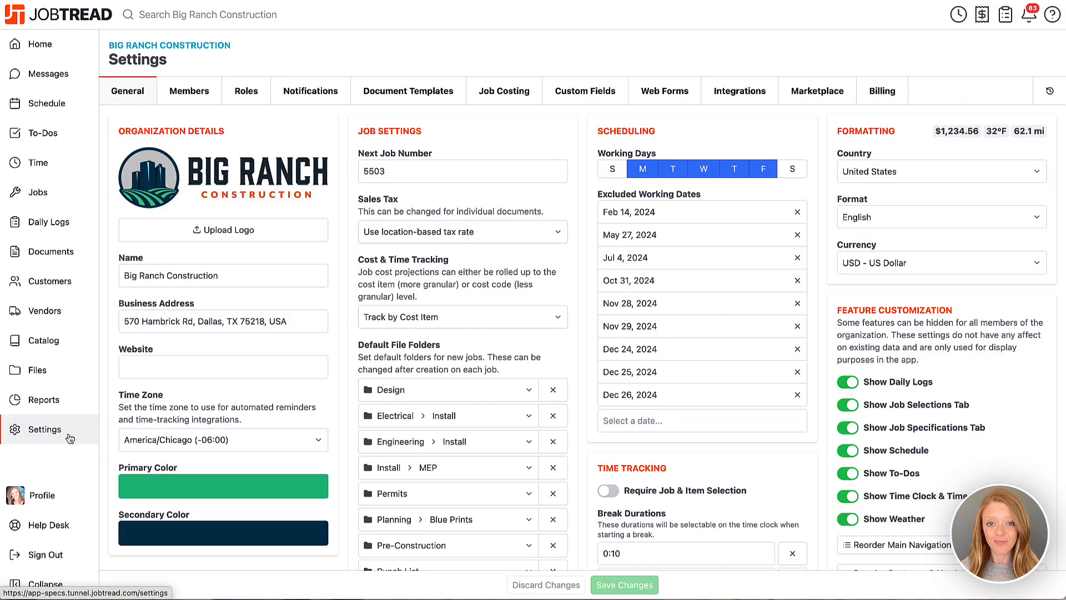
{"action": "left_click", "coordinate": [584, 93]}
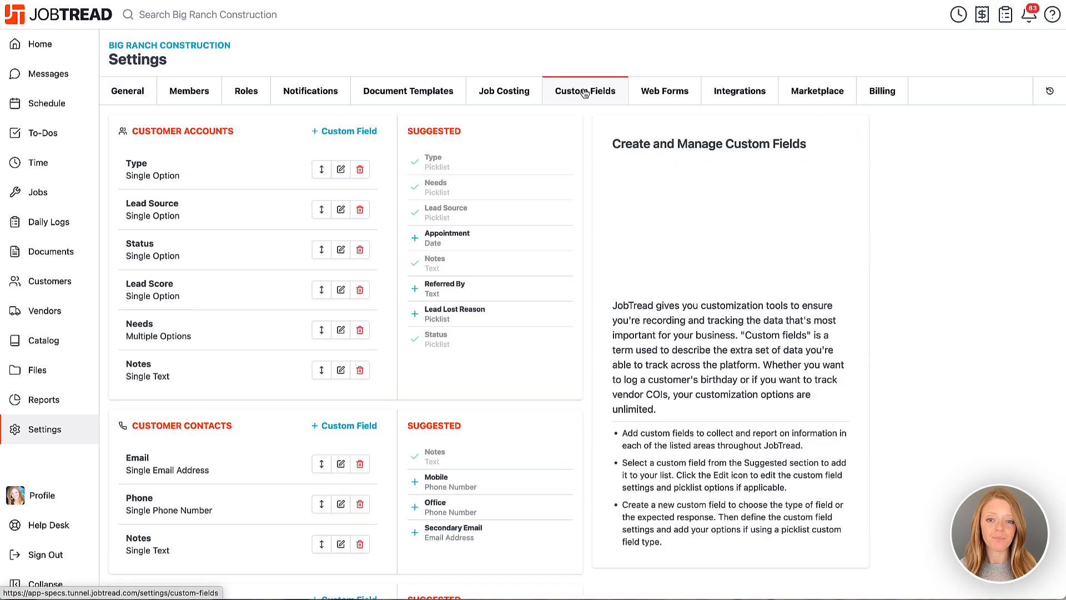
{"action": "scroll", "coordinate": [554, 183], "scroll_direction": "down", "scroll_amount": 2}
{"action": "scroll", "coordinate": [554, 187], "scroll_direction": "down", "scroll_amount": 15}
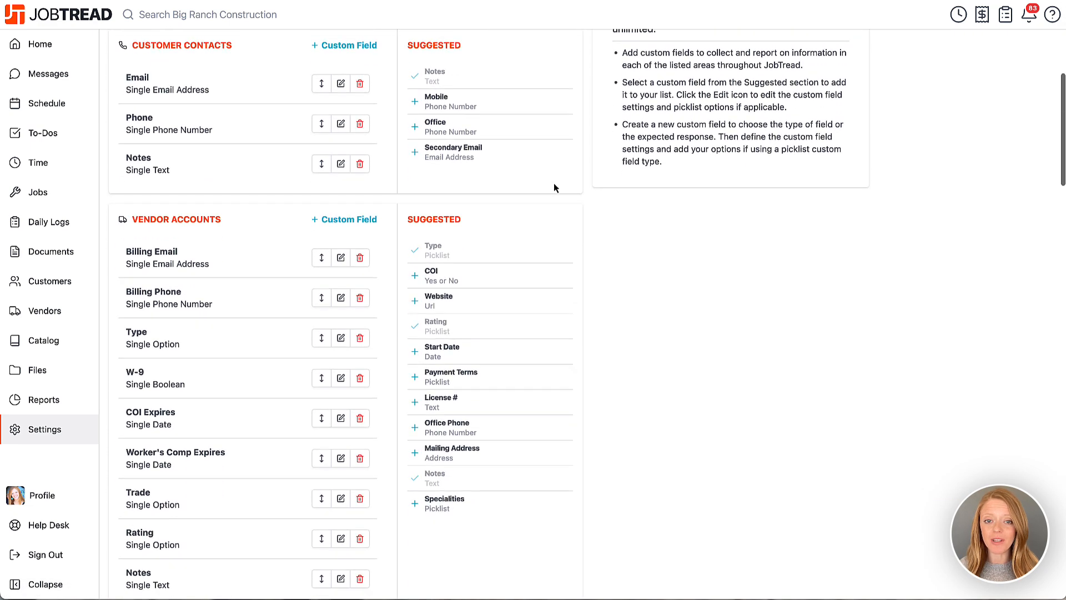
{"action": "scroll", "coordinate": [554, 188], "scroll_direction": "down", "scroll_amount": 10}
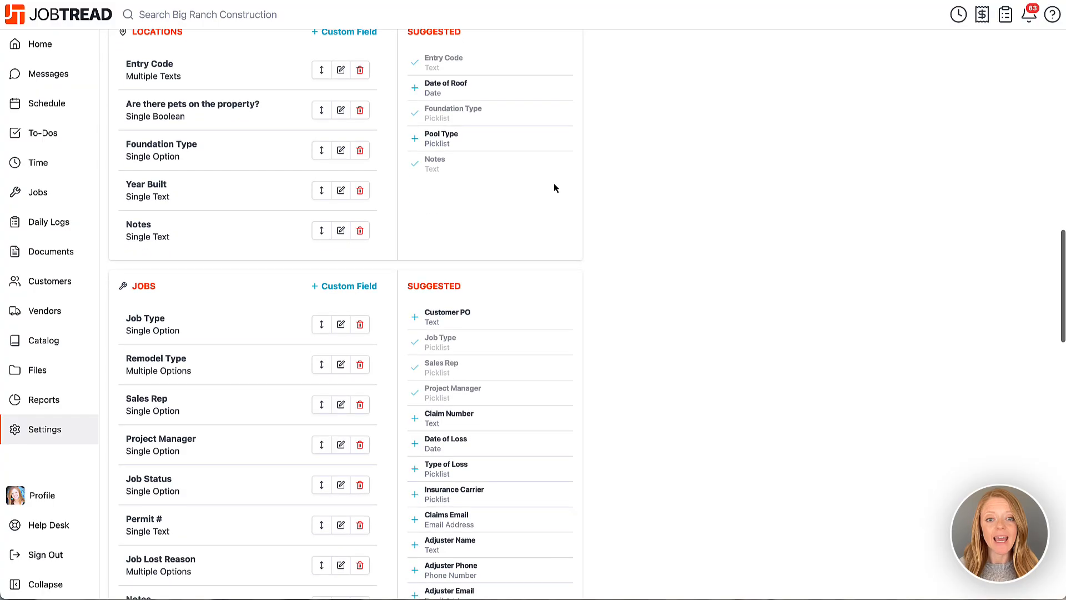
{"action": "scroll", "coordinate": [556, 187], "scroll_direction": "down", "scroll_amount": 3}
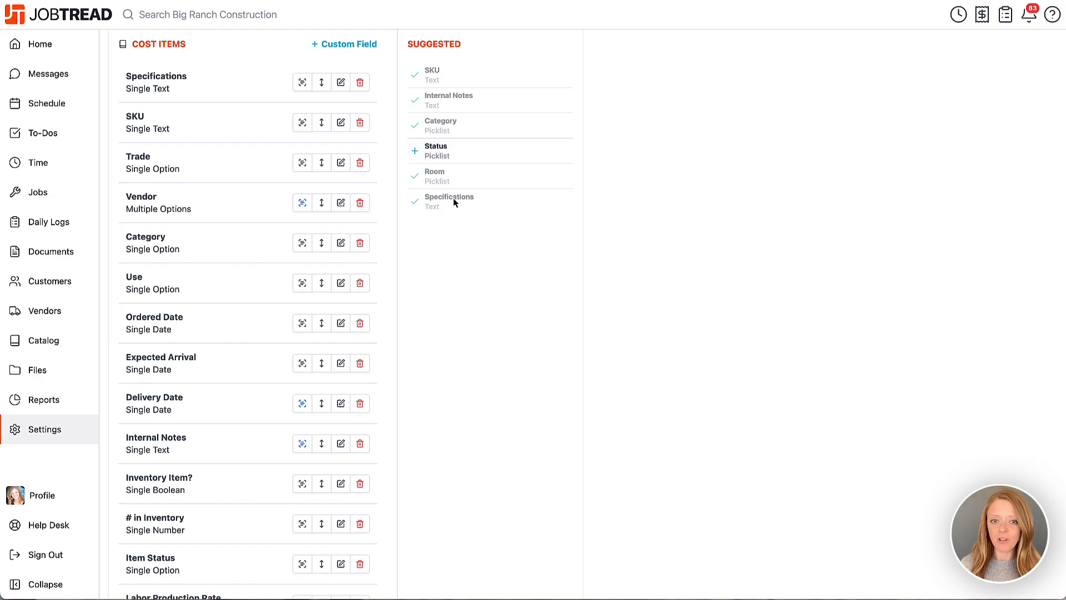
{"action": "left_click", "coordinate": [362, 48]}
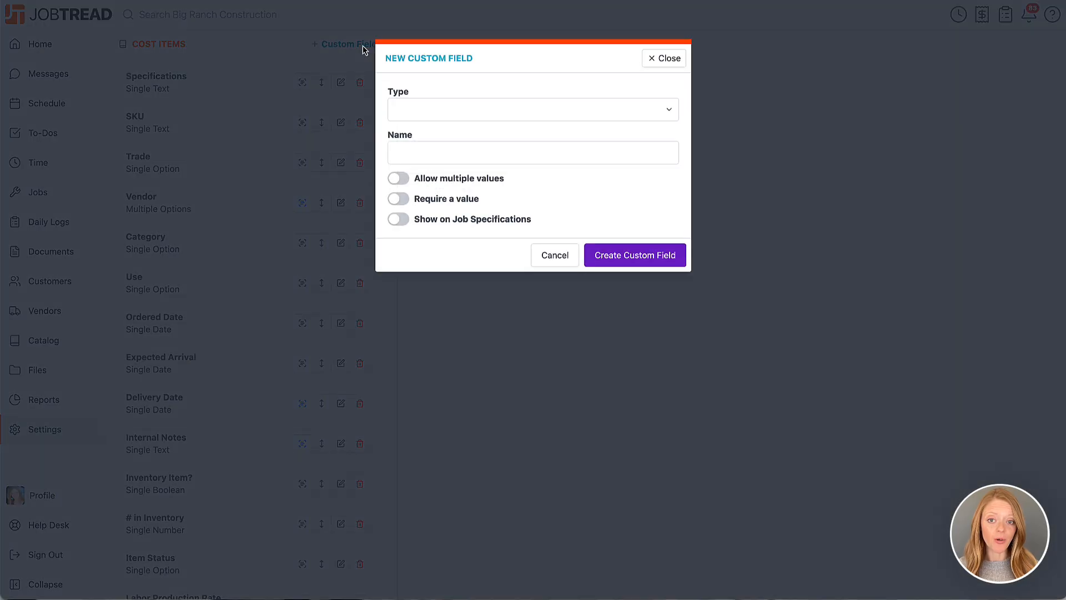
{"action": "left_click", "coordinate": [423, 110]}
{"action": "left_click", "coordinate": [422, 212]}
{"action": "left_click", "coordinate": [433, 152]}
{"action": "type", "text": "Location"}
Add the options Kitchen, Bathroom, Bedroom and Exterior to the Location field and enable Show on Job Specifications.
{"action": "left_click", "coordinate": [424, 251]}
{"action": "type", "text": "Kitchen"}
{"action": "key", "text": "Return"}
{"action": "type", "text": "Btathroom"}
{"action": "key", "text": "Return"}
{"action": "type", "text": "Bedroom"}
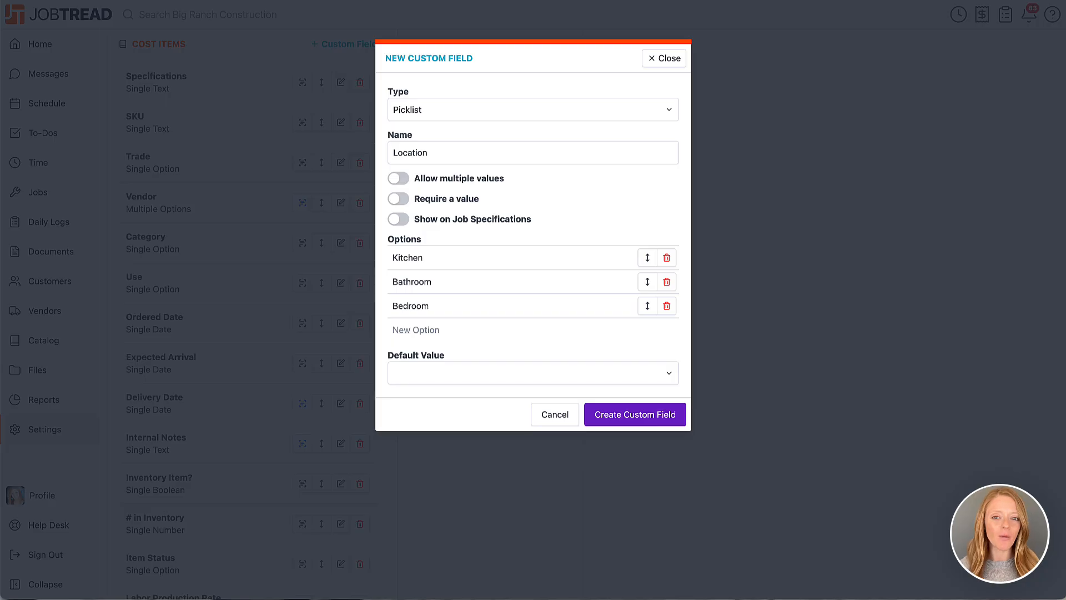
{"action": "key", "text": "Return"}
{"action": "type", "text": "Exterior"}
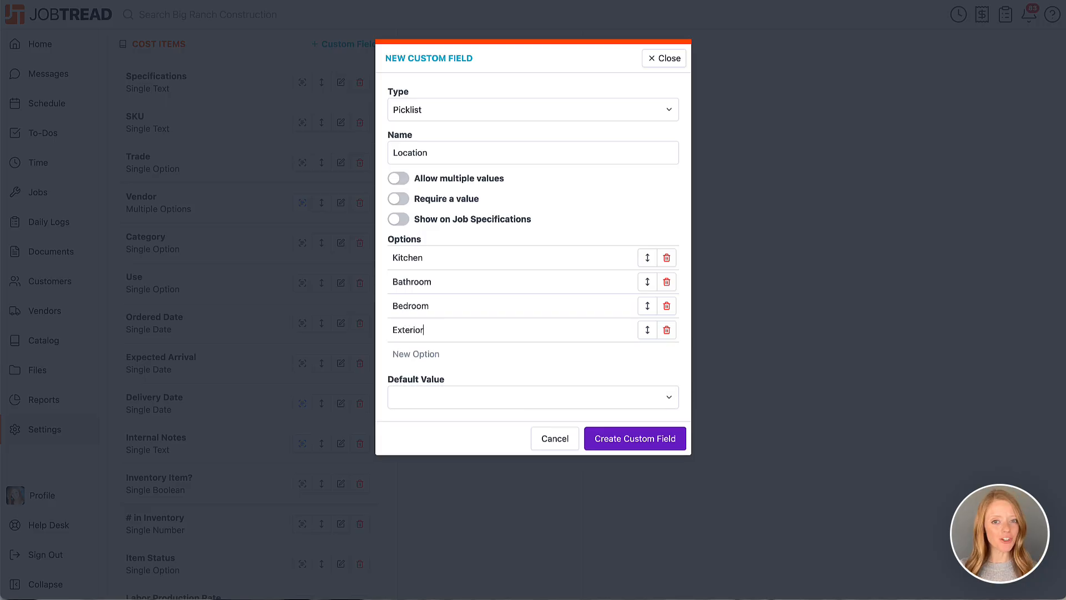
{"action": "left_click", "coordinate": [396, 221]}
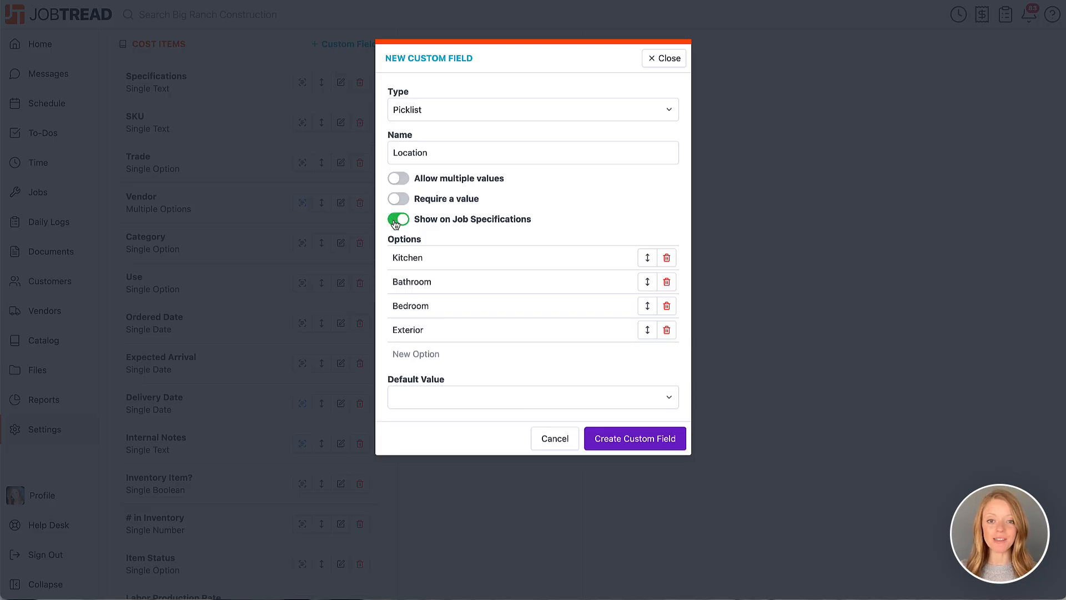
Create the Location custom field and set the existing Specifications cost item field to show on job specifications.
{"action": "left_click", "coordinate": [603, 442]}
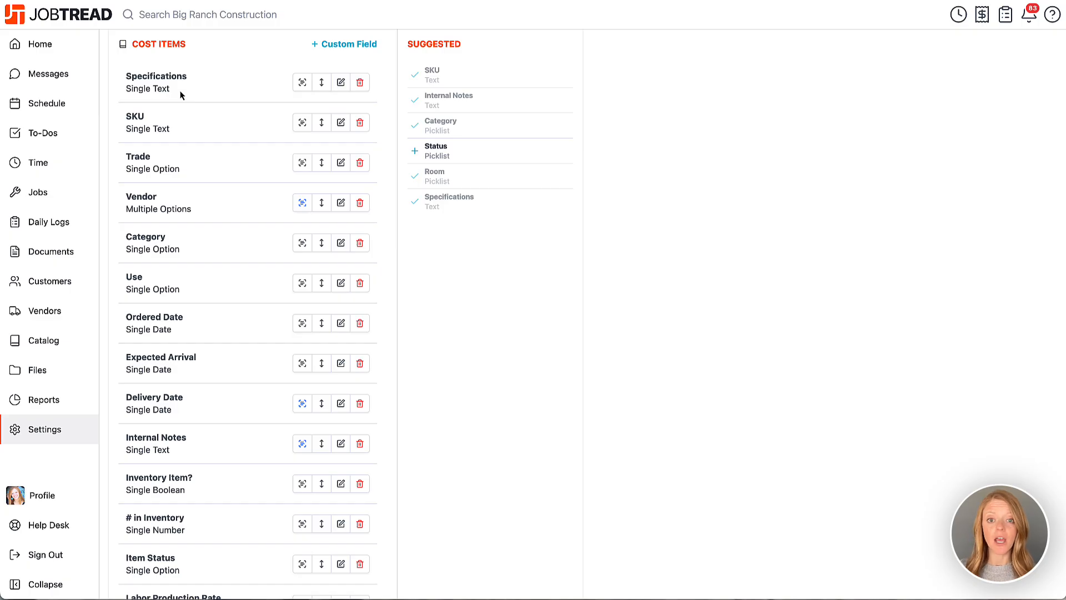
{"action": "left_click", "coordinate": [302, 83]}
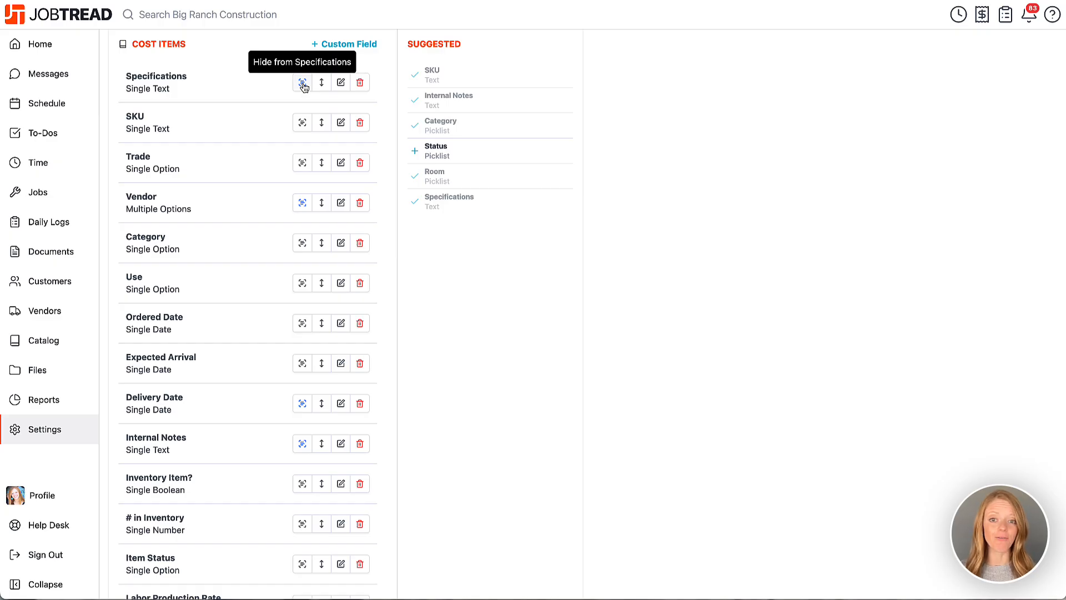
Open the specifications of Job 5500 and open the Kitchen Remodel Permit item's Specifications text for editing.
{"action": "left_click", "coordinate": [67, 201]}
{"action": "left_click", "coordinate": [135, 202]}
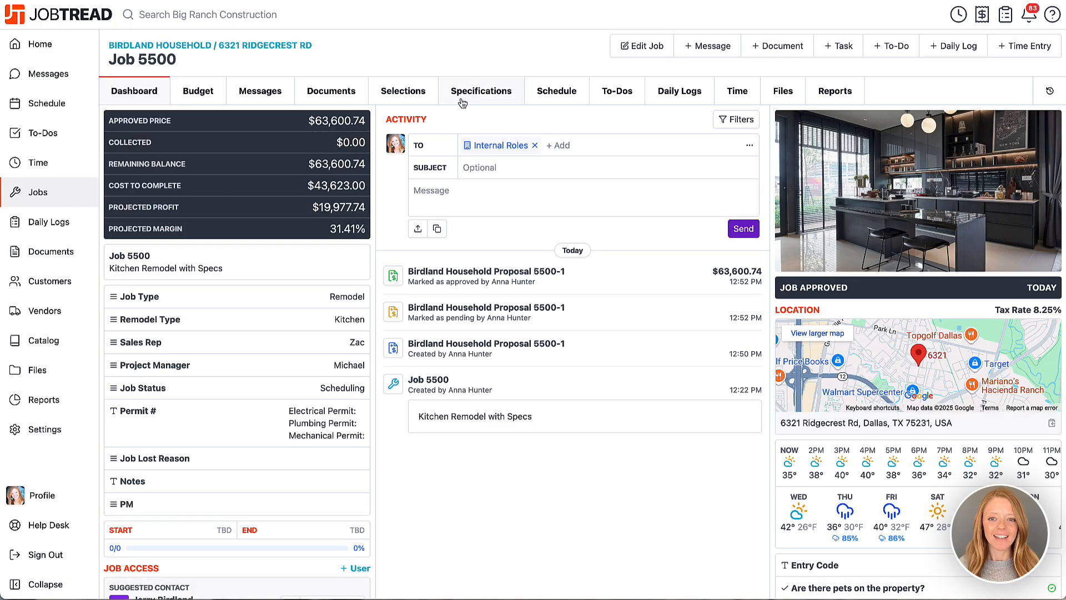
{"action": "left_click", "coordinate": [462, 98]}
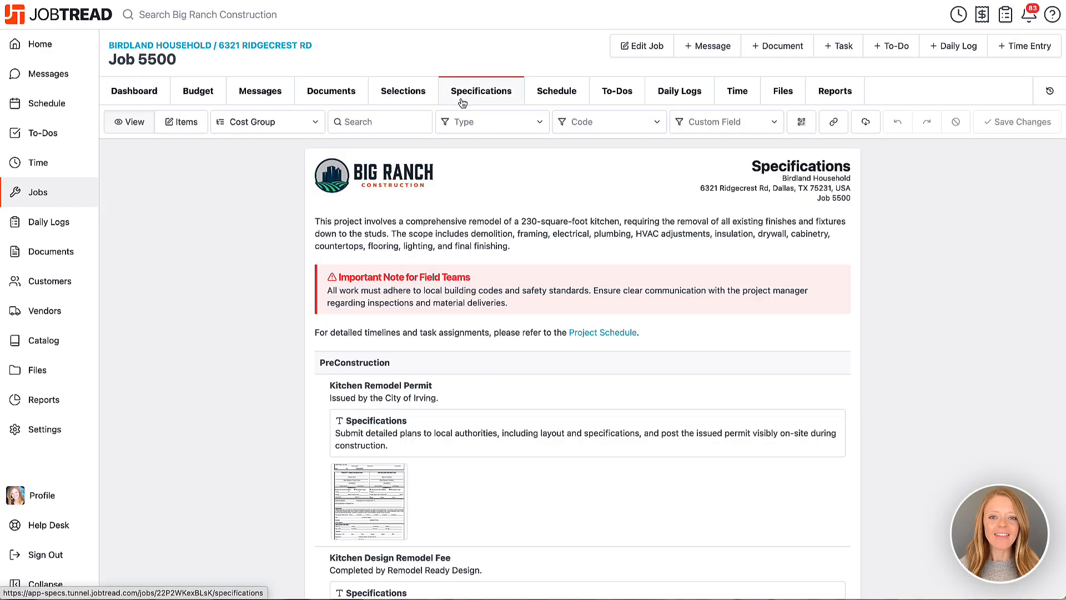
{"action": "left_click", "coordinate": [422, 392]}
{"action": "scroll", "coordinate": [912, 369], "scroll_direction": "down", "scroll_amount": 1}
{"action": "left_click_drag", "start_coordinate": [836, 322], "coordinate": [995, 348]}
{"action": "left_click", "coordinate": [994, 348]}
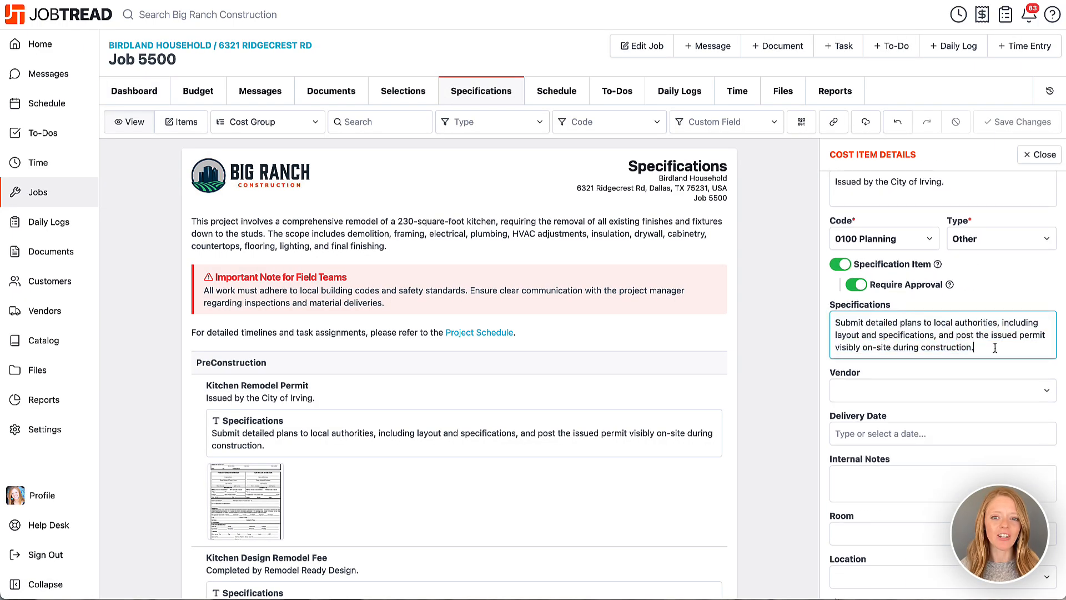
Set the Kitchen Remodel Permit's Room to Kitchen, save the specifications and close the item details.
{"action": "left_click", "coordinate": [916, 539]}
{"action": "left_click", "coordinate": [909, 578]}
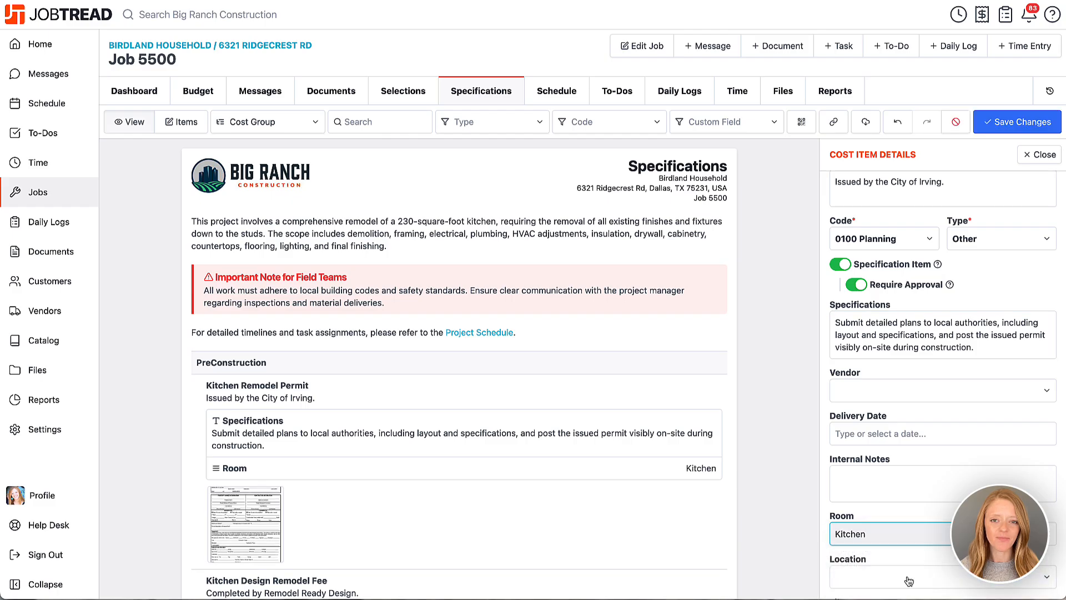
{"action": "left_click", "coordinate": [1020, 121]}
{"action": "left_click", "coordinate": [1040, 155]}
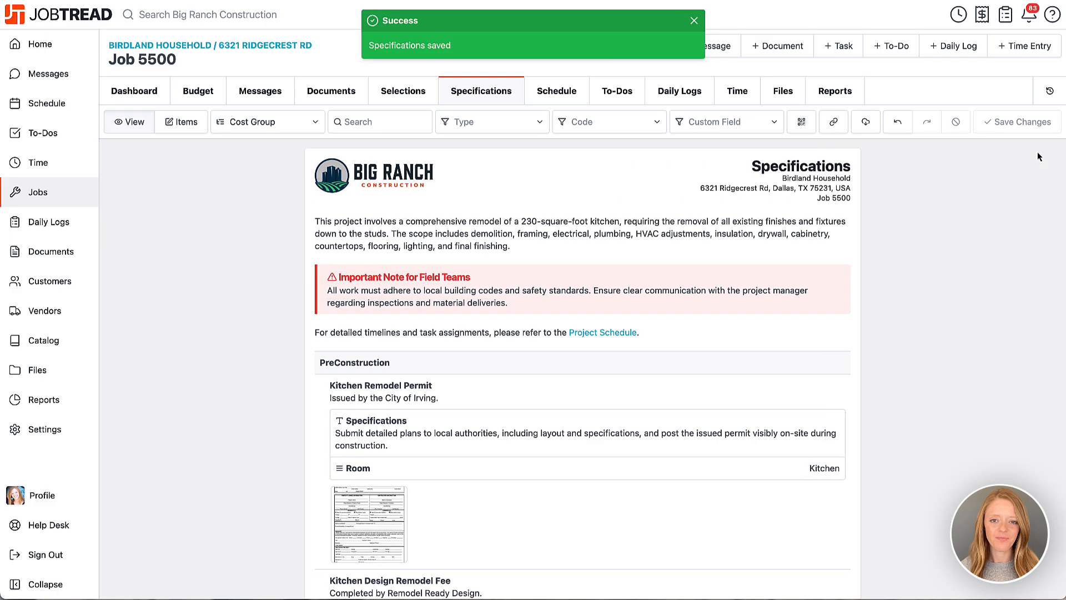
In the specifications item list, expand Demolition, set the Room of Garbage bags to Kitchen and save the change.
{"action": "left_click", "coordinate": [180, 127]}
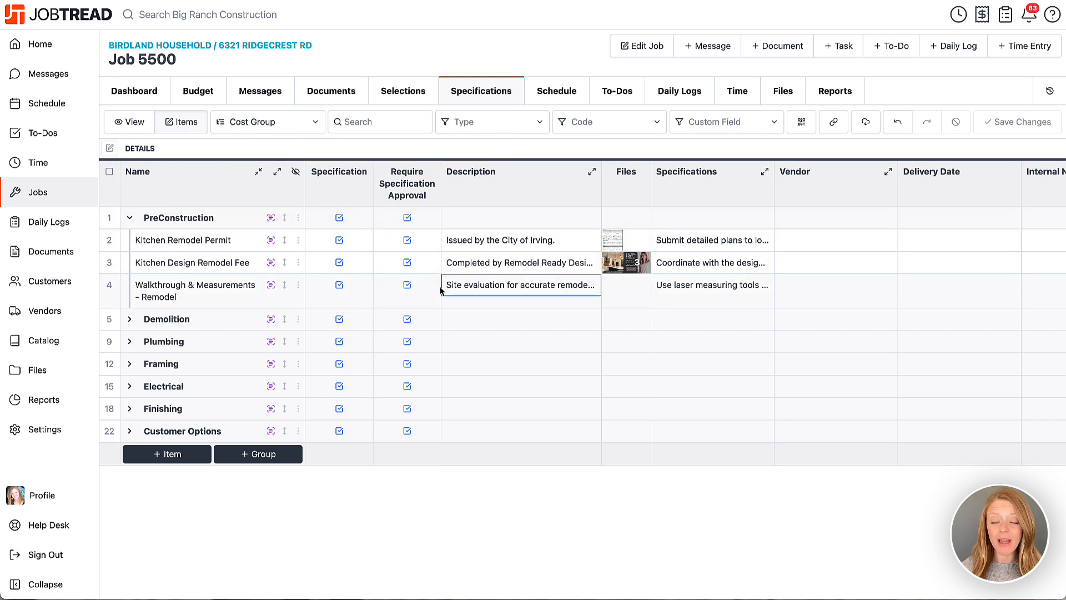
{"action": "left_click", "coordinate": [129, 319]}
{"action": "left_click", "coordinate": [698, 342]}
{"action": "left_click", "coordinate": [698, 343]}
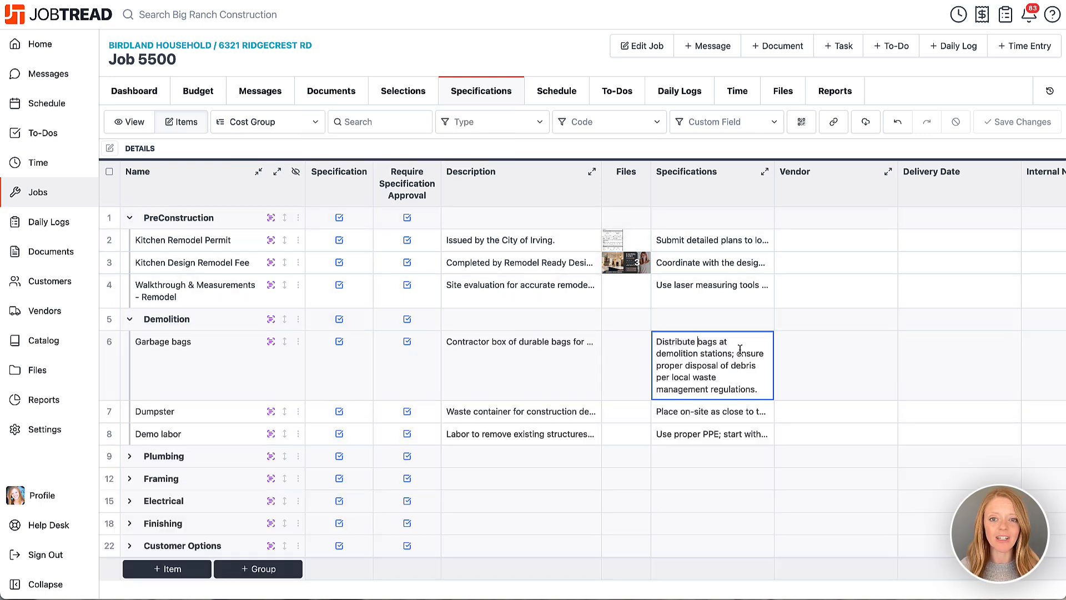
{"action": "scroll", "coordinate": [806, 356], "scroll_direction": "right", "scroll_amount": 7}
{"action": "left_click", "coordinate": [807, 351]}
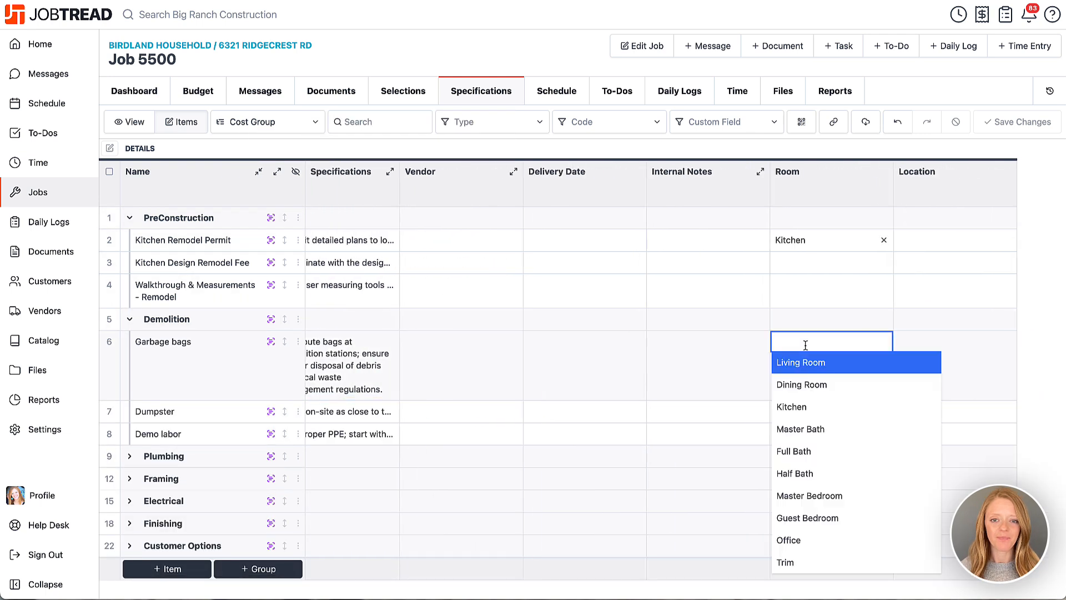
{"action": "left_click", "coordinate": [811, 405]}
{"action": "left_click", "coordinate": [978, 128]}
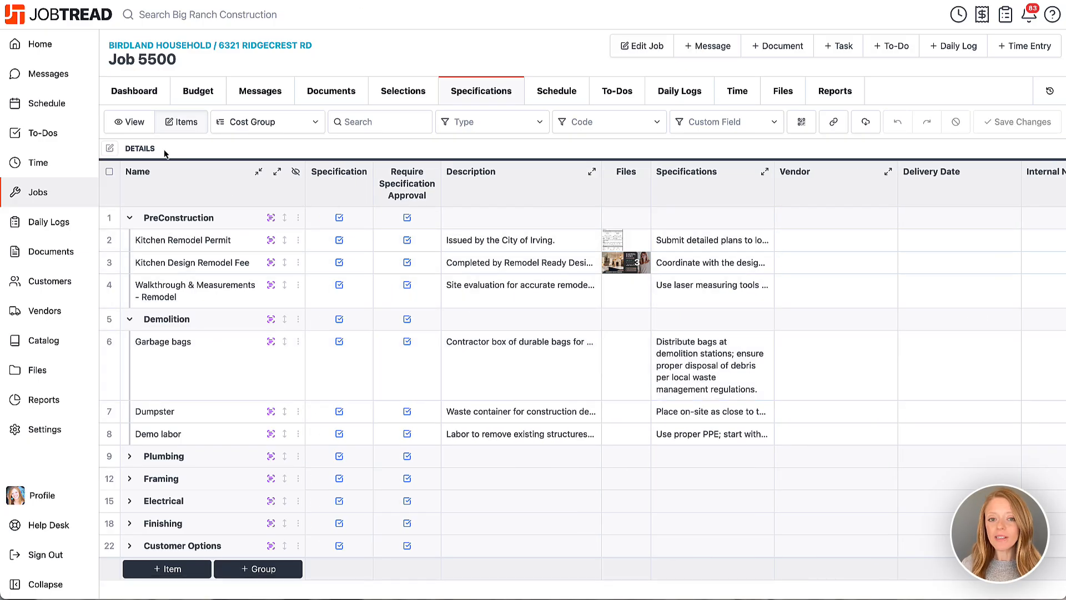
Return to the specifications document and group it by Cost Code, Cost Type and Room in turn, finishing with Cost Code.
{"action": "left_click", "coordinate": [146, 131]}
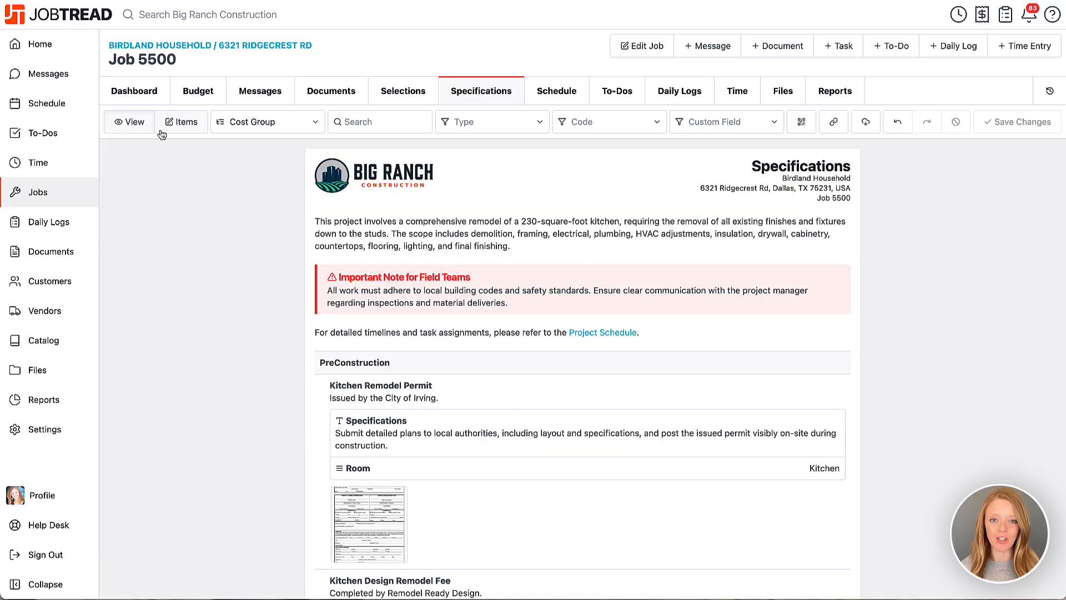
{"action": "left_click", "coordinate": [258, 120]}
{"action": "left_click", "coordinate": [255, 144]}
{"action": "left_click", "coordinate": [256, 127]}
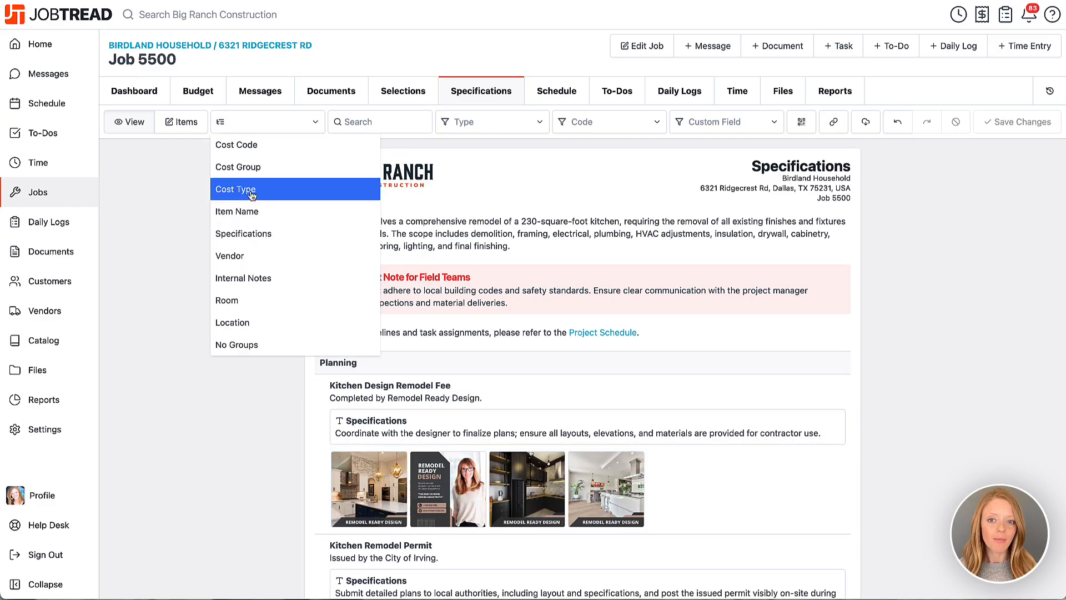
{"action": "left_click", "coordinate": [250, 190]}
{"action": "left_click", "coordinate": [258, 125]}
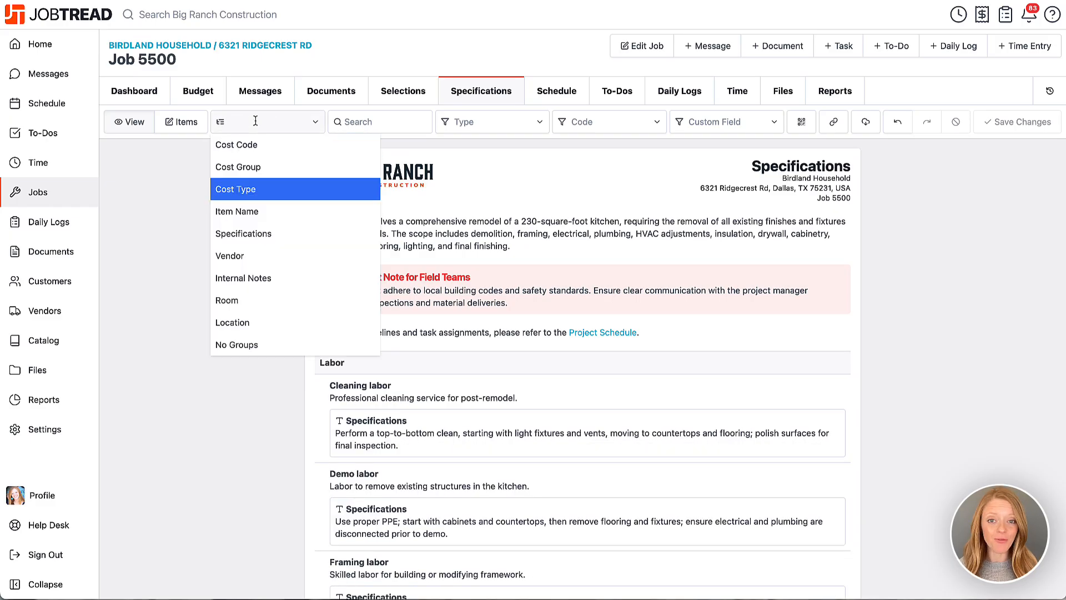
{"action": "left_click", "coordinate": [238, 301]}
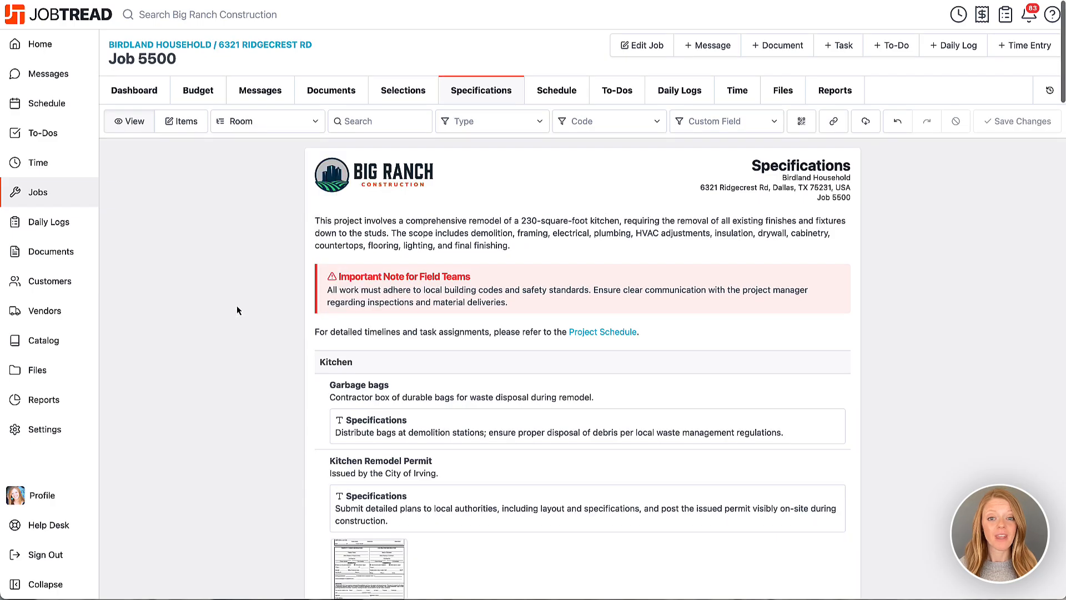
{"action": "left_click", "coordinate": [261, 121]}
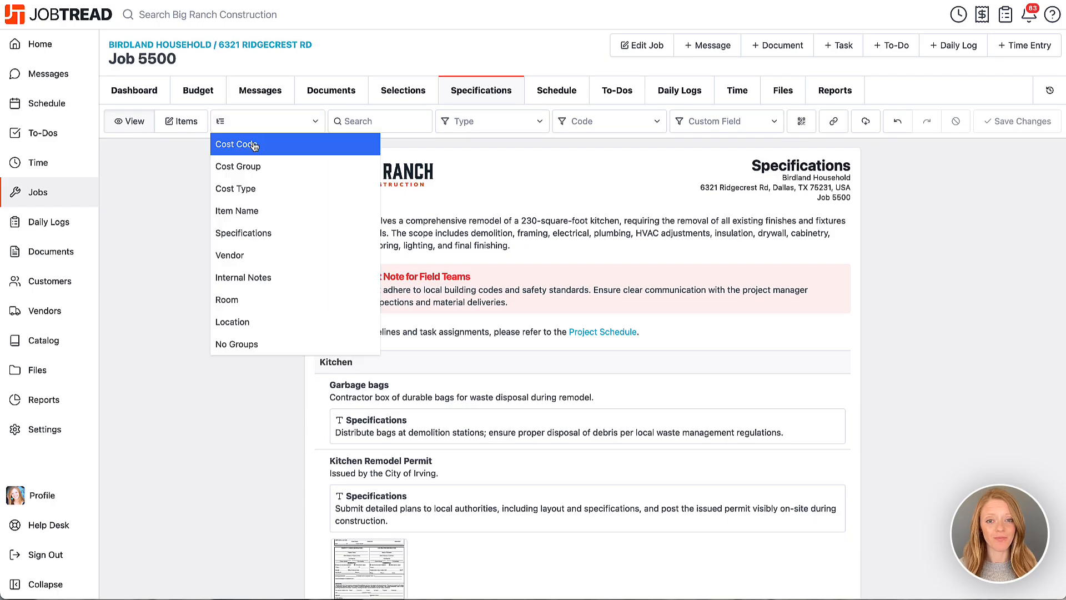
{"action": "left_click", "coordinate": [254, 144]}
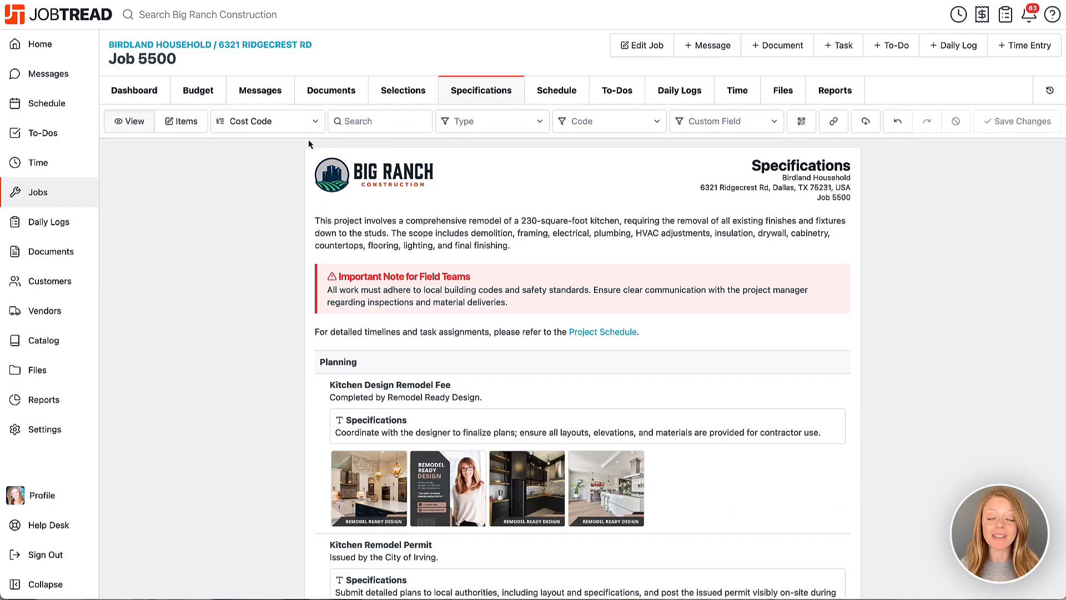
Look through the specifications filters for cost type, cost code and custom field without applying any.
{"action": "left_click", "coordinate": [477, 123]}
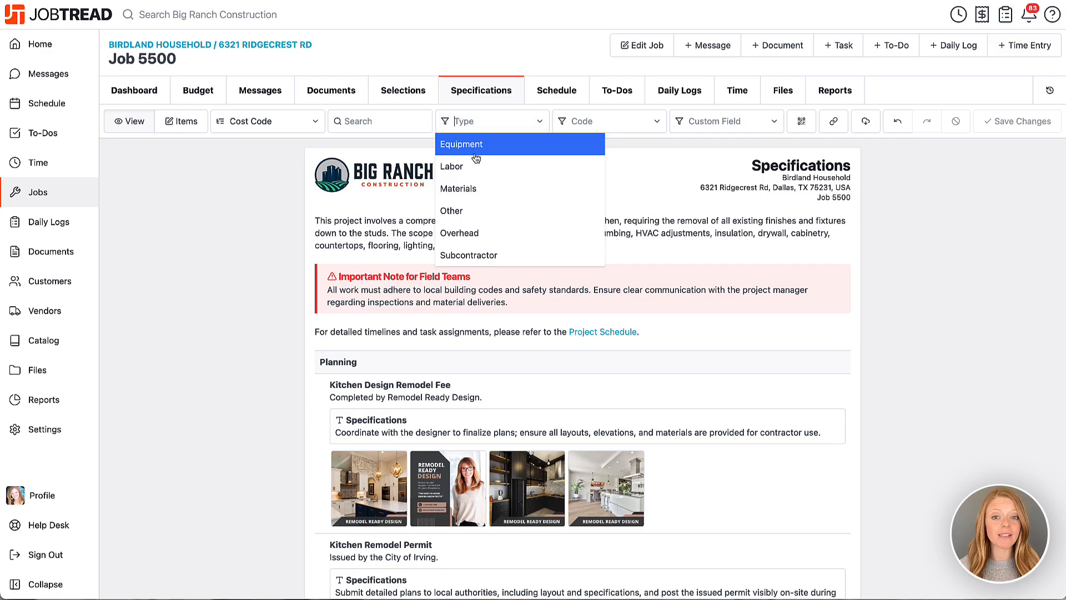
{"action": "left_click", "coordinate": [591, 122]}
{"action": "left_click", "coordinate": [724, 126]}
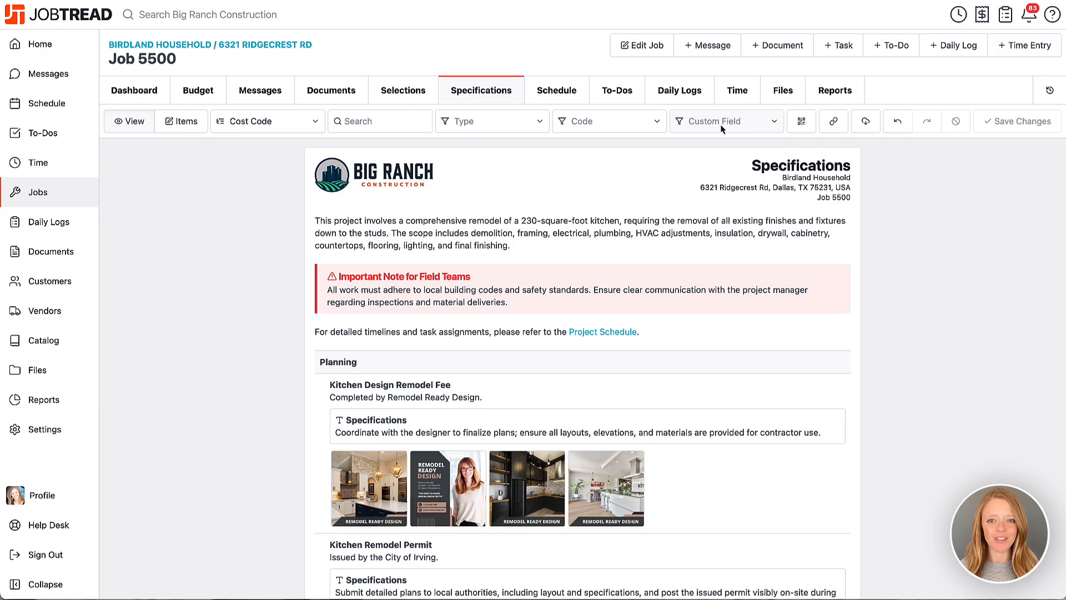
Generate the printable QR code sheet for the specifications grouped by cost code and look through its pages.
{"action": "left_click", "coordinate": [801, 123]}
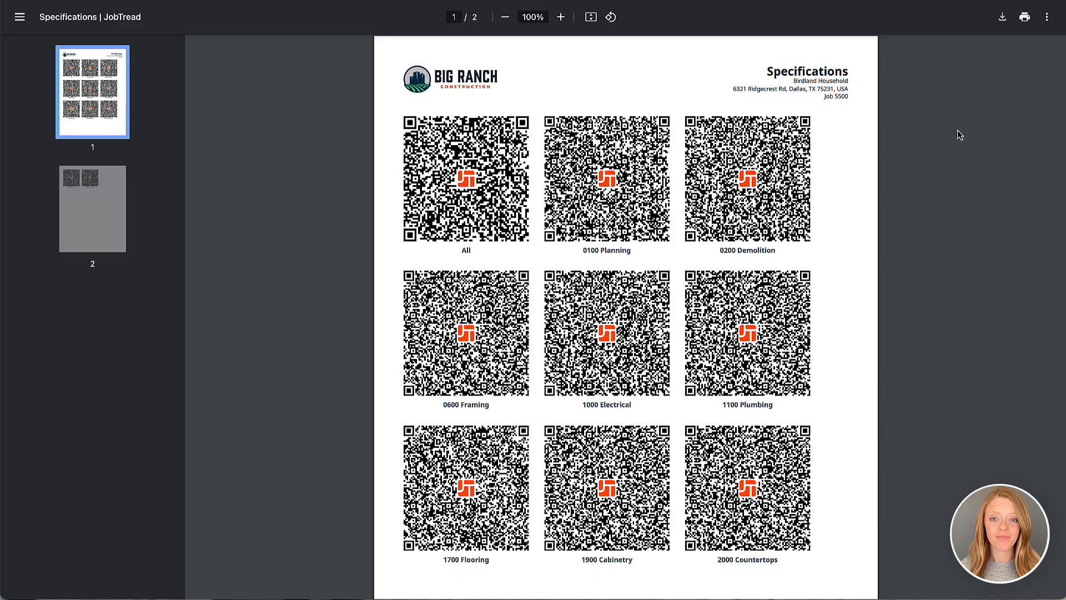
{"action": "scroll", "coordinate": [957, 133], "scroll_direction": "down", "scroll_amount": 4}
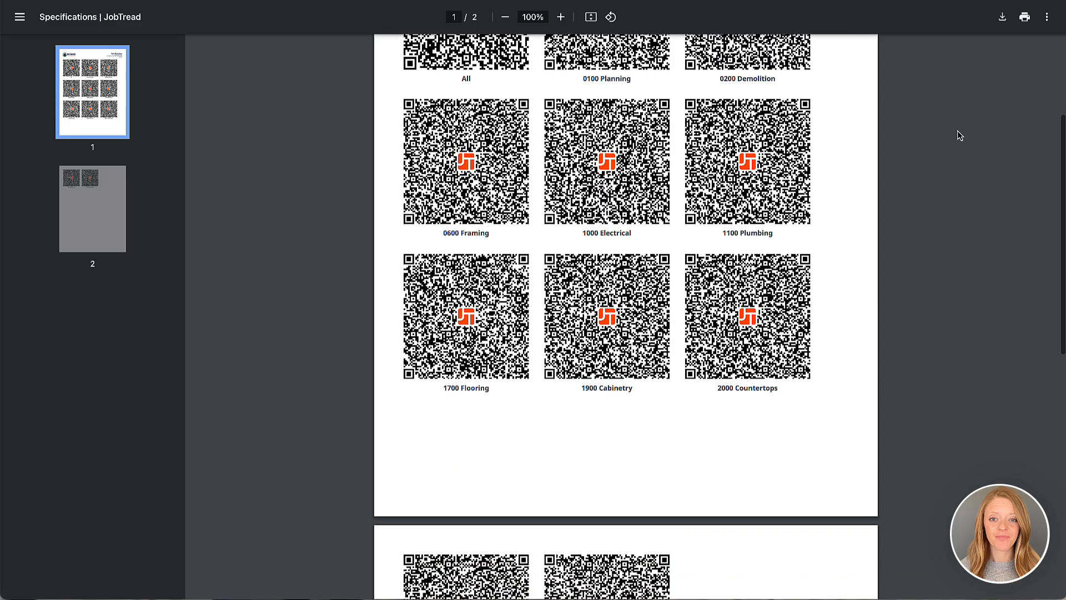
{"action": "scroll", "coordinate": [959, 135], "scroll_direction": "down", "scroll_amount": 3}
{"action": "scroll", "coordinate": [959, 135], "scroll_direction": "up", "scroll_amount": 8}
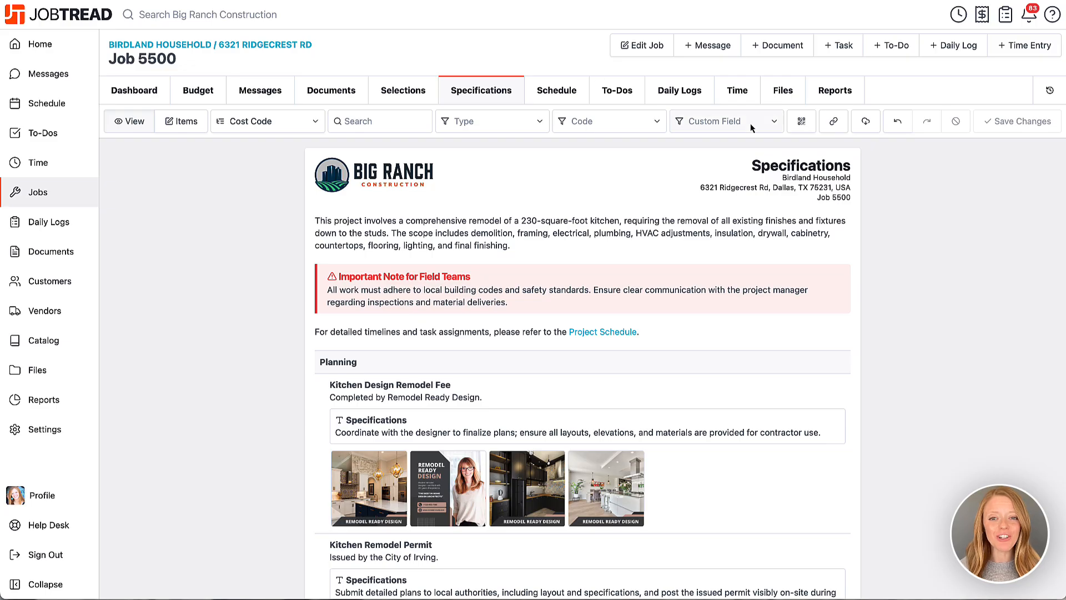
Get the specifications link, export the specifications as a PDF and open the downloaded file.
{"action": "left_click", "coordinate": [842, 127]}
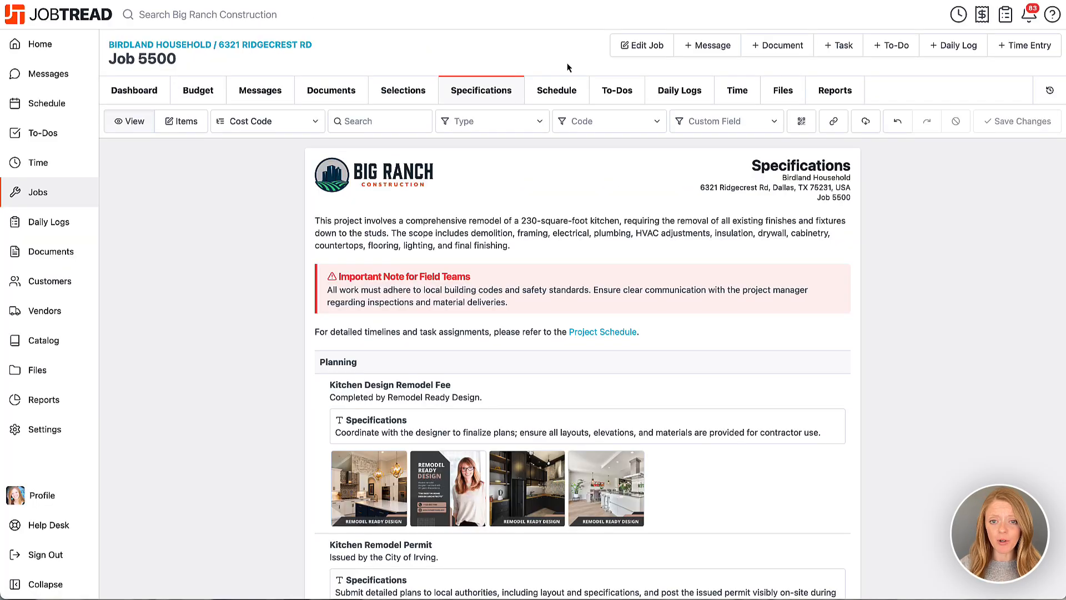
{"action": "left_click", "coordinate": [859, 126]}
{"action": "left_click", "coordinate": [927, 148]}
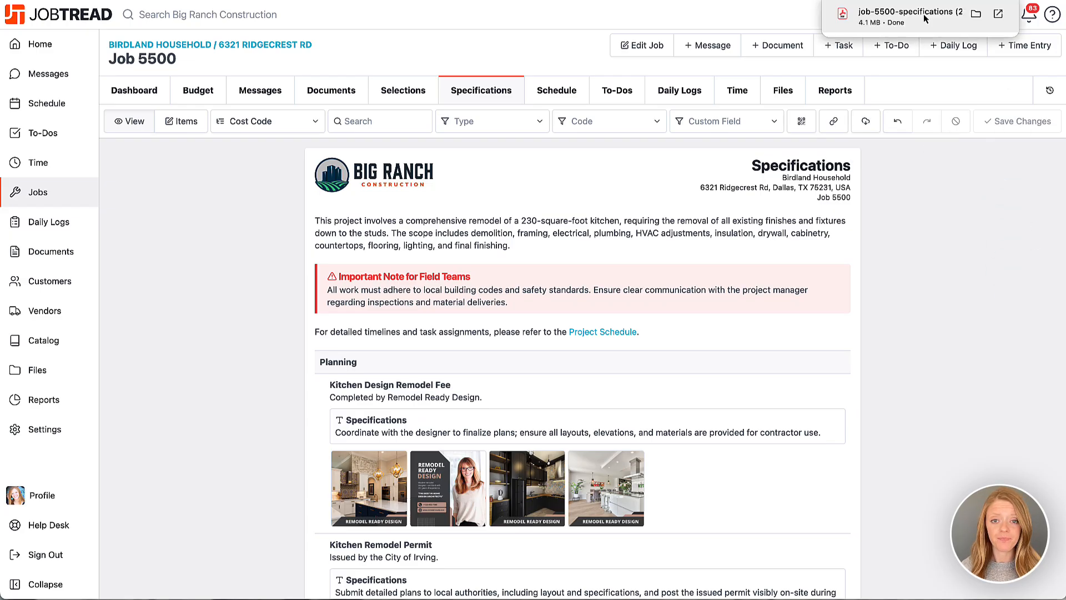
{"action": "left_click", "coordinate": [923, 17]}
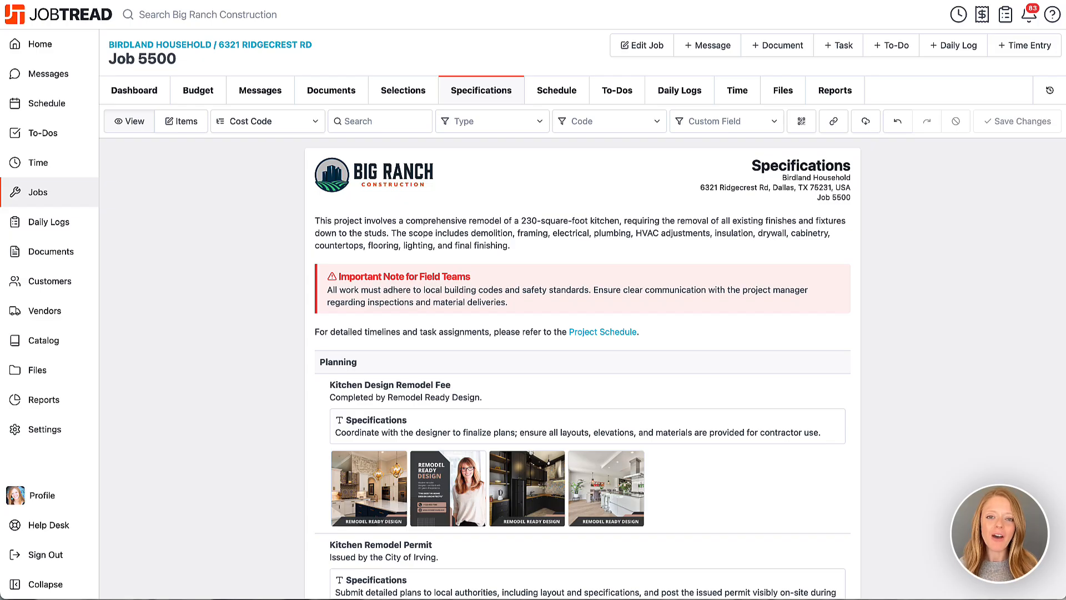
Open the view settings of the job budget and examine the options for filtering by specification status.
{"action": "left_click", "coordinate": [201, 96]}
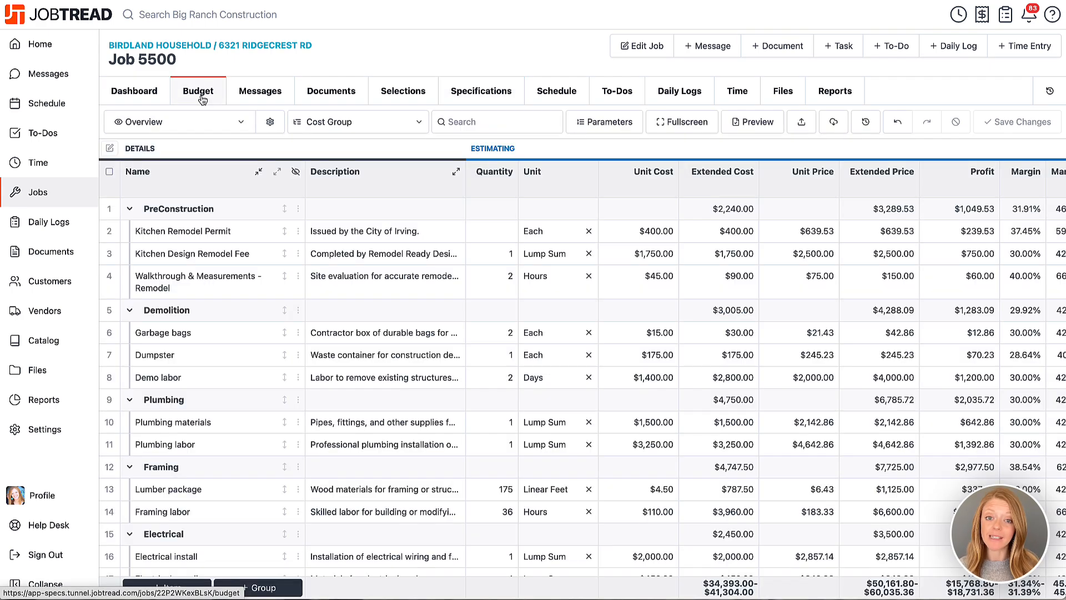
{"action": "left_click", "coordinate": [270, 122]}
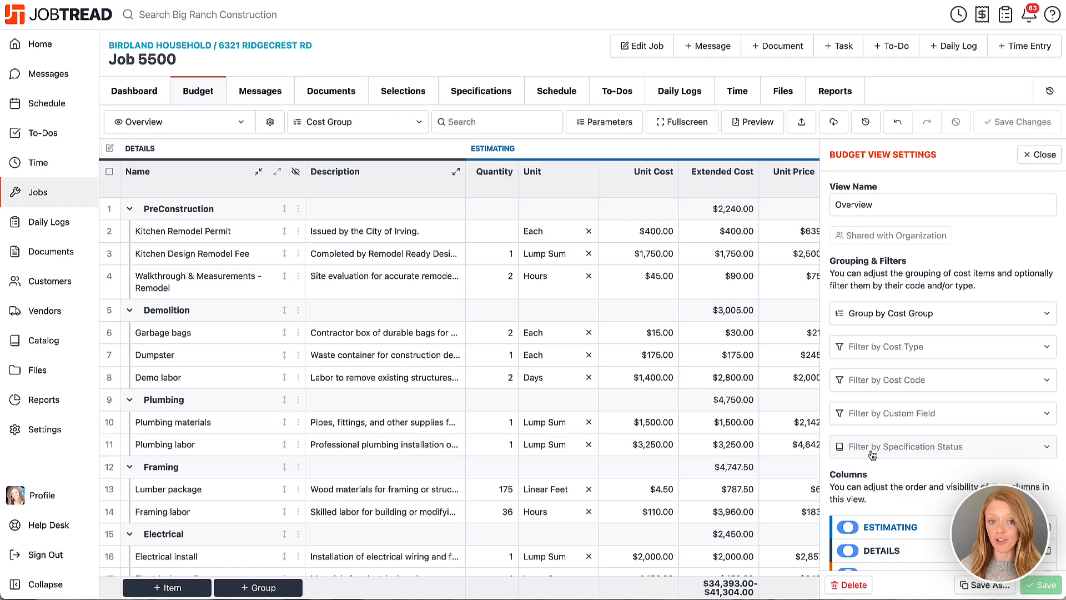
{"action": "left_click", "coordinate": [910, 448]}
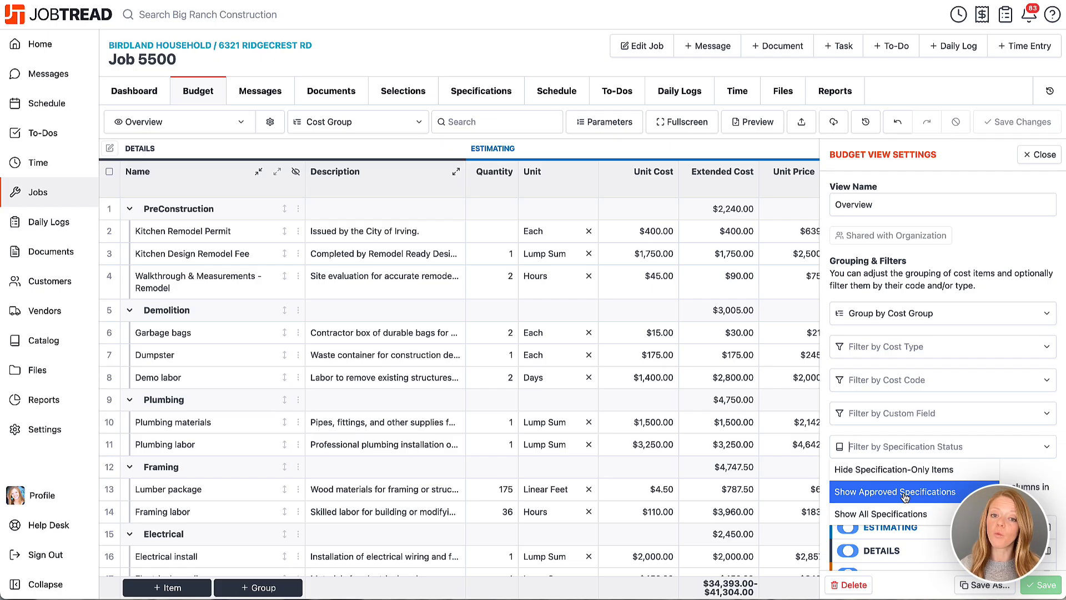
{"action": "left_click", "coordinate": [1015, 466]}
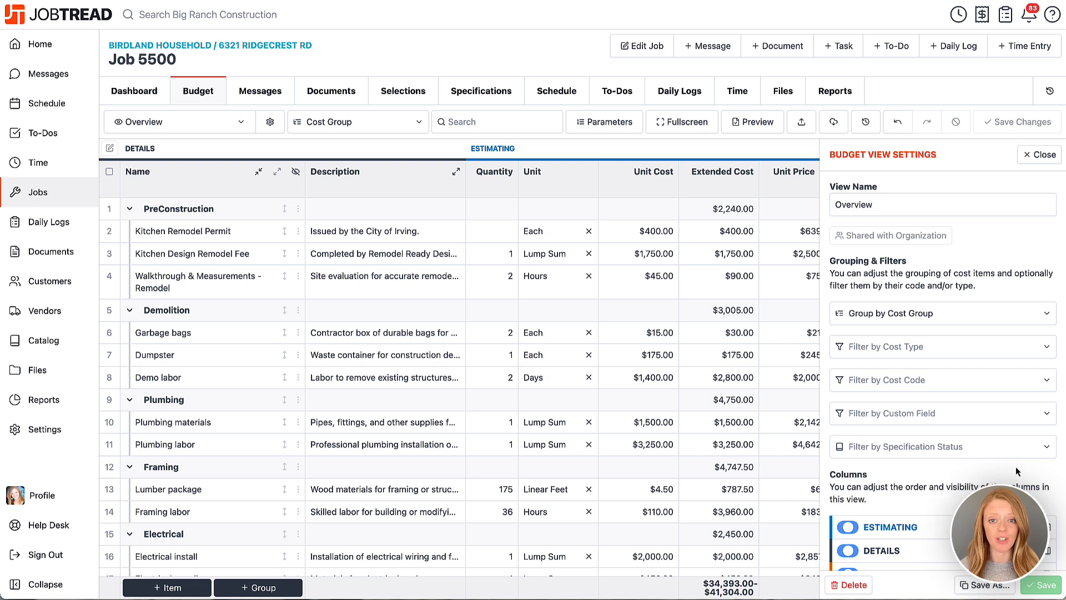
Enable the Specification and Require Specification Approval columns in the Overview budget view and bring them into view.
{"action": "scroll", "coordinate": [951, 451], "scroll_direction": "down", "scroll_amount": 10}
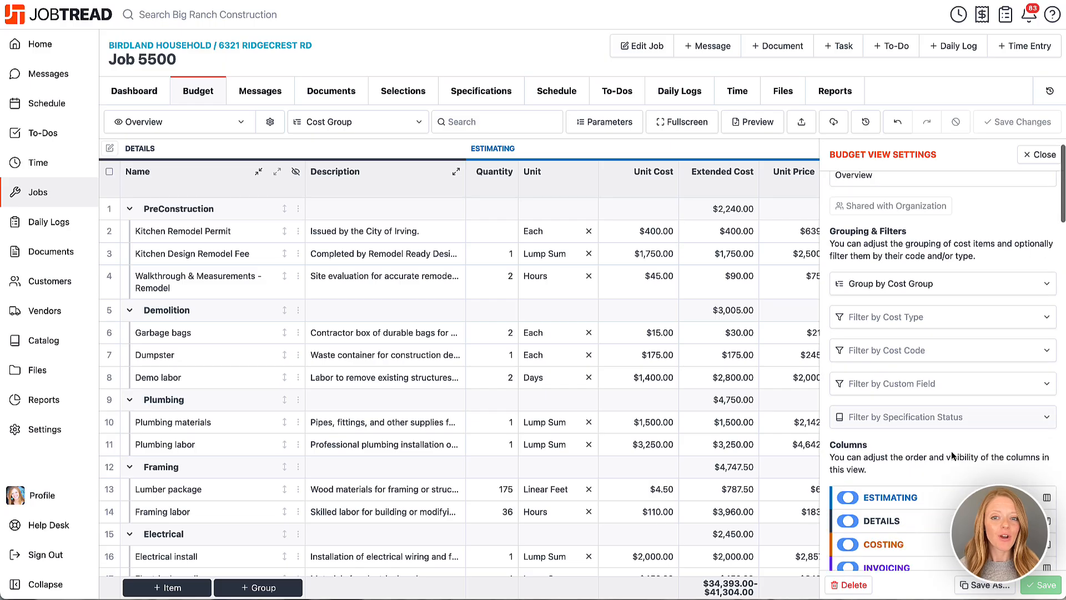
{"action": "scroll", "coordinate": [952, 455], "scroll_direction": "down", "scroll_amount": 20}
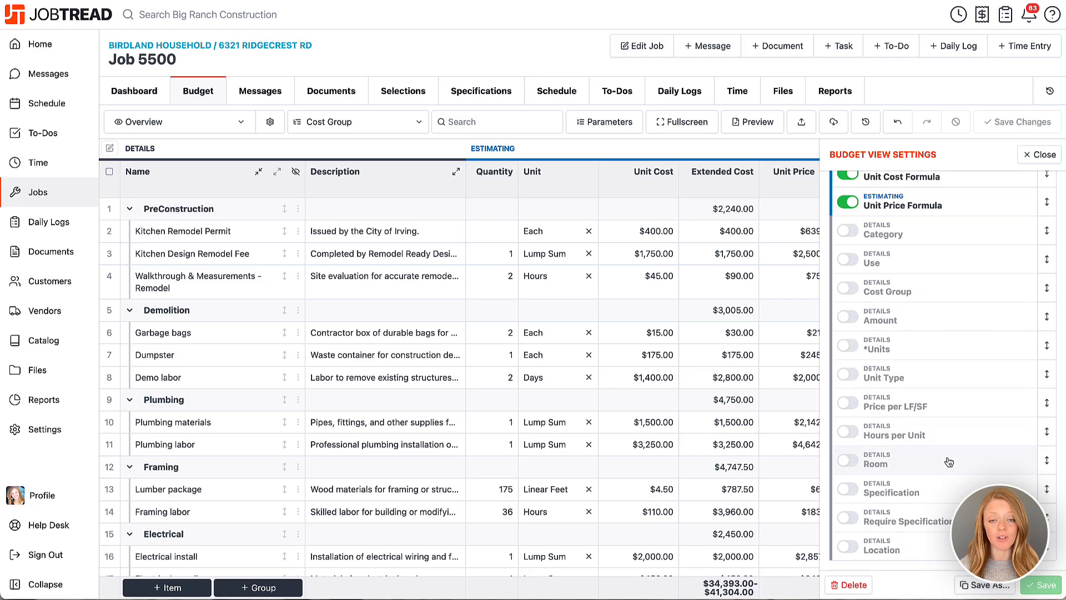
{"action": "left_click", "coordinate": [849, 490]}
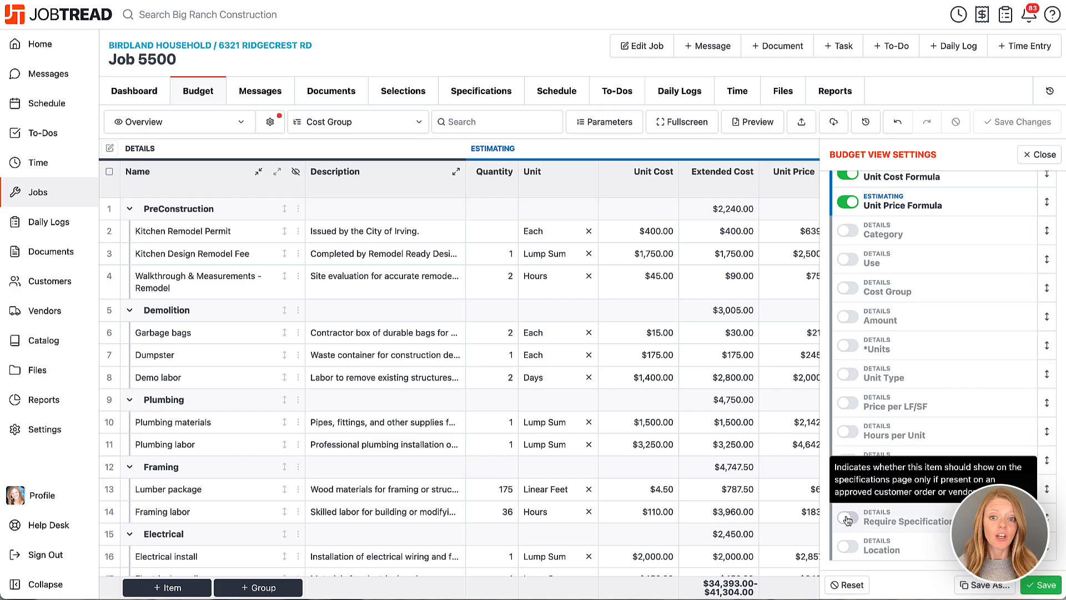
{"action": "left_click", "coordinate": [848, 518]}
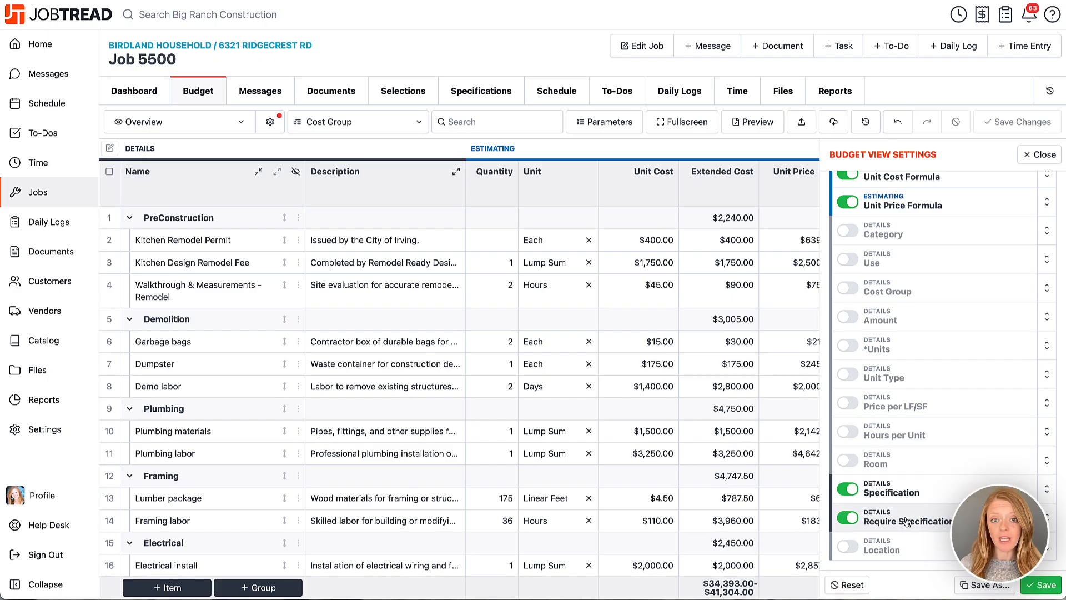
{"action": "scroll", "coordinate": [742, 438], "scroll_direction": "right", "scroll_amount": 15}
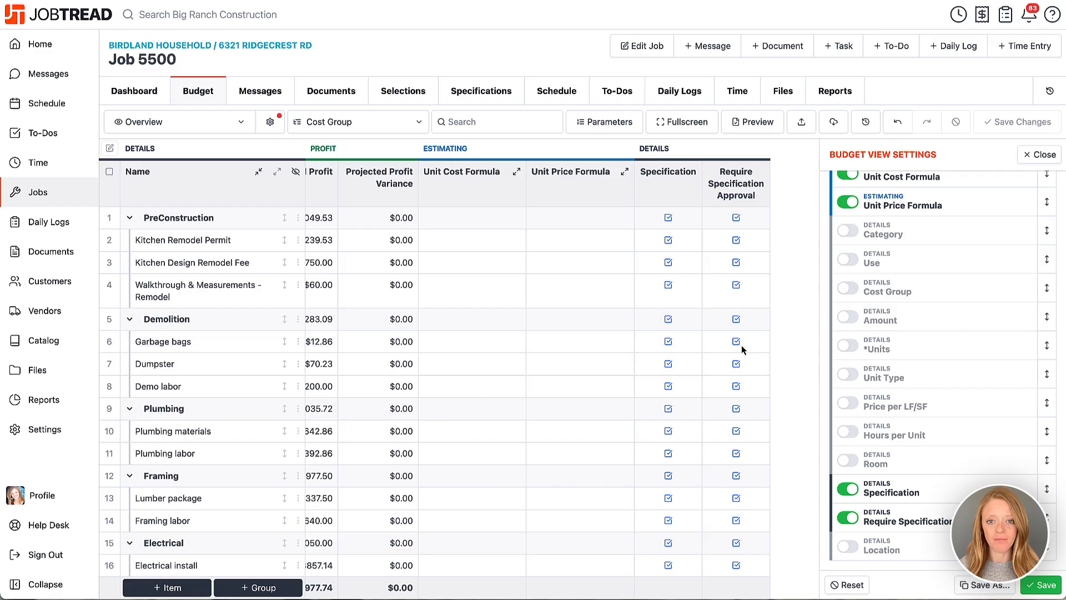
Open the * All Kitchen Selections cost group from the catalog's cost groups.
{"action": "left_click", "coordinate": [49, 344]}
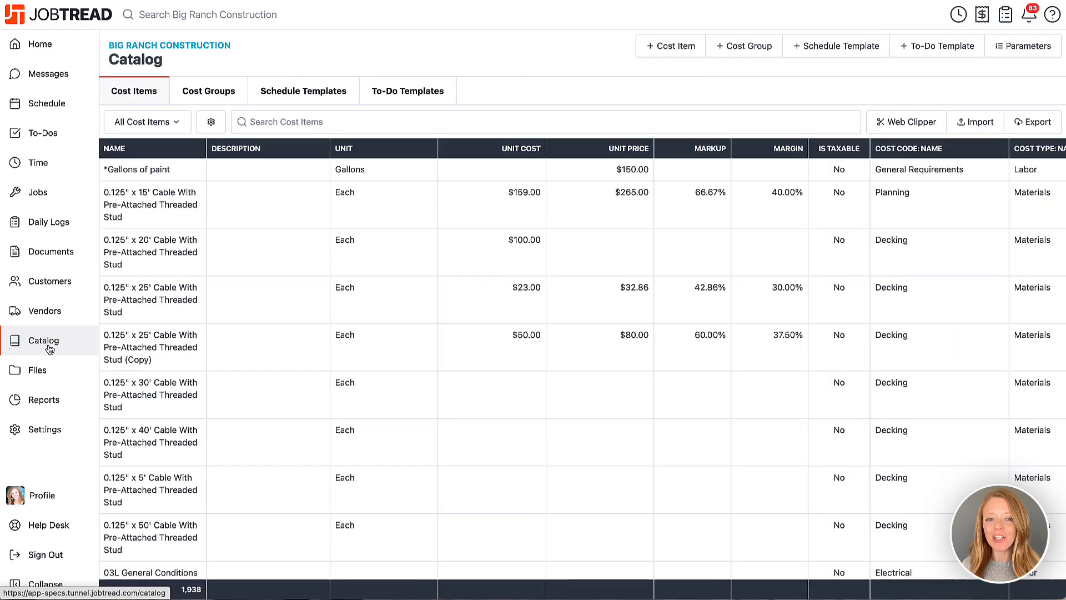
{"action": "left_click", "coordinate": [230, 92]}
{"action": "left_click", "coordinate": [226, 160]}
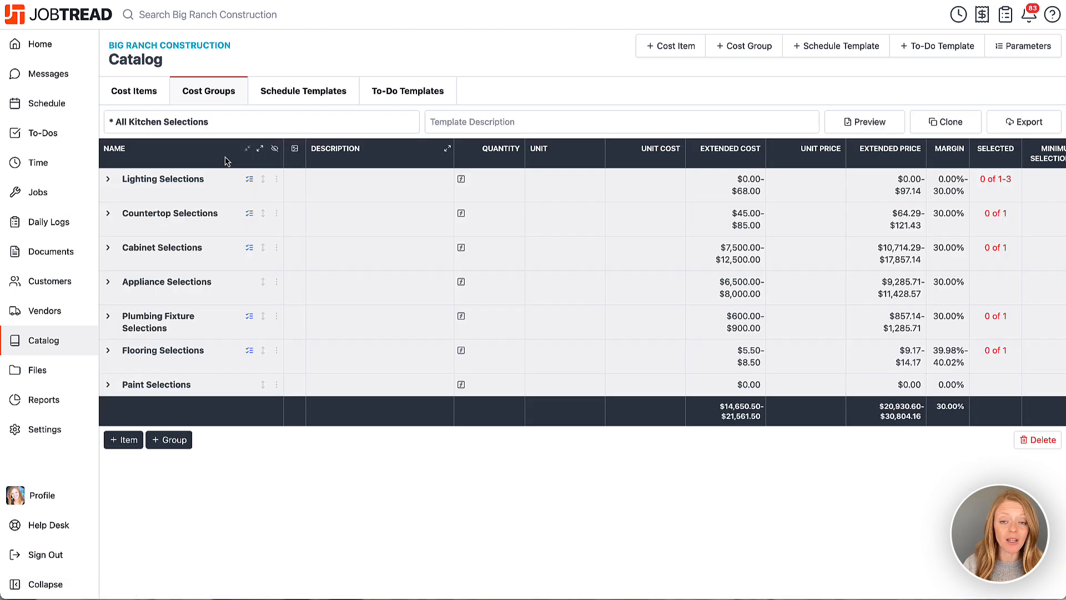
Mark the Can Light cost item under Lighting Selections as a specification item and save the catalog update.
{"action": "left_click", "coordinate": [106, 189]}
{"action": "left_click", "coordinate": [134, 213]}
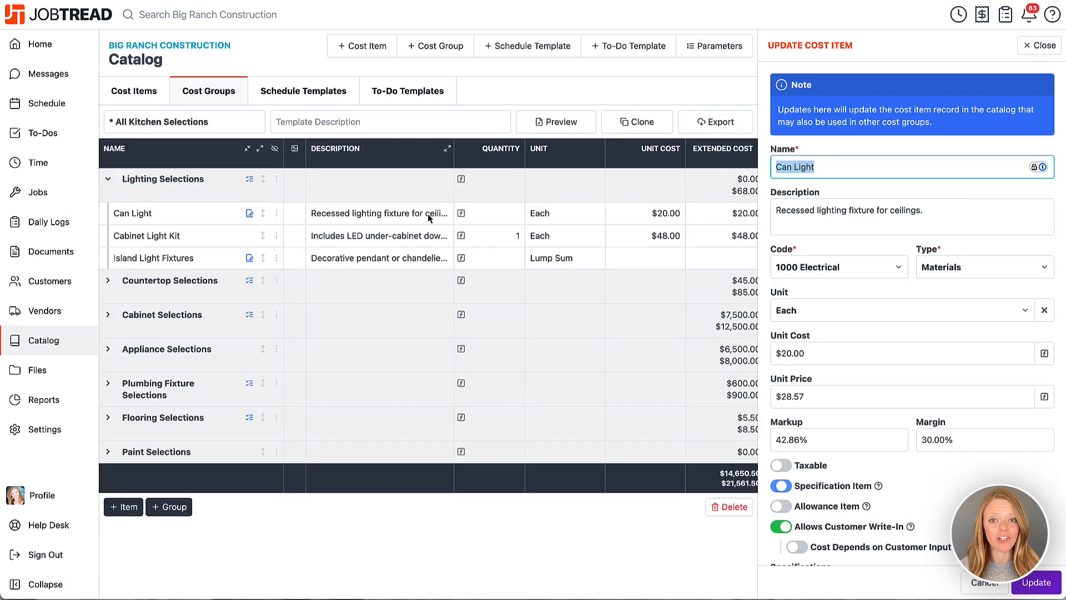
{"action": "left_click", "coordinate": [781, 486]}
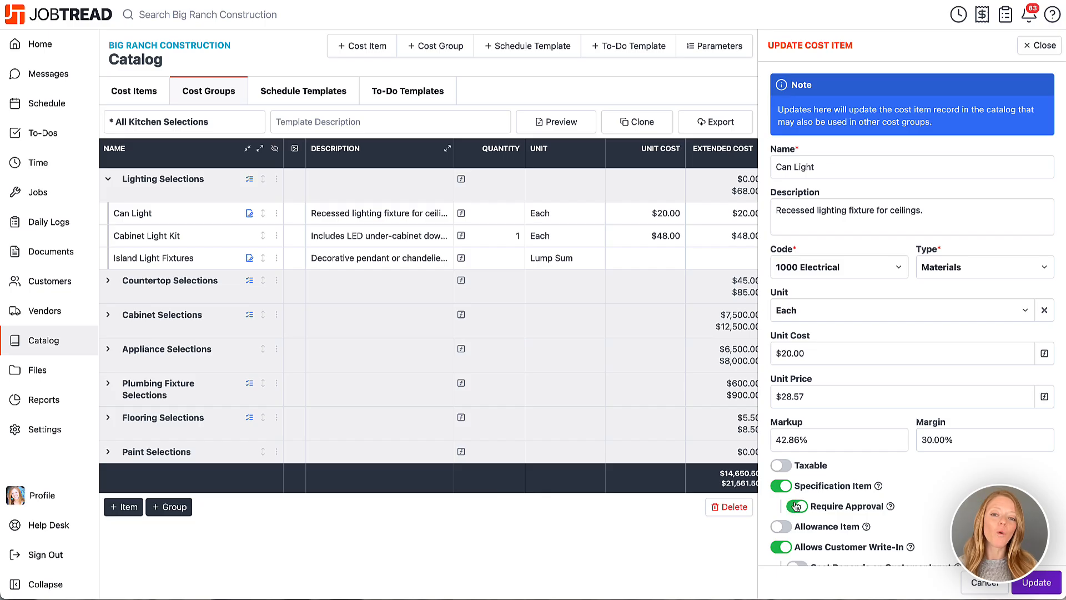
{"action": "left_click", "coordinate": [1030, 582]}
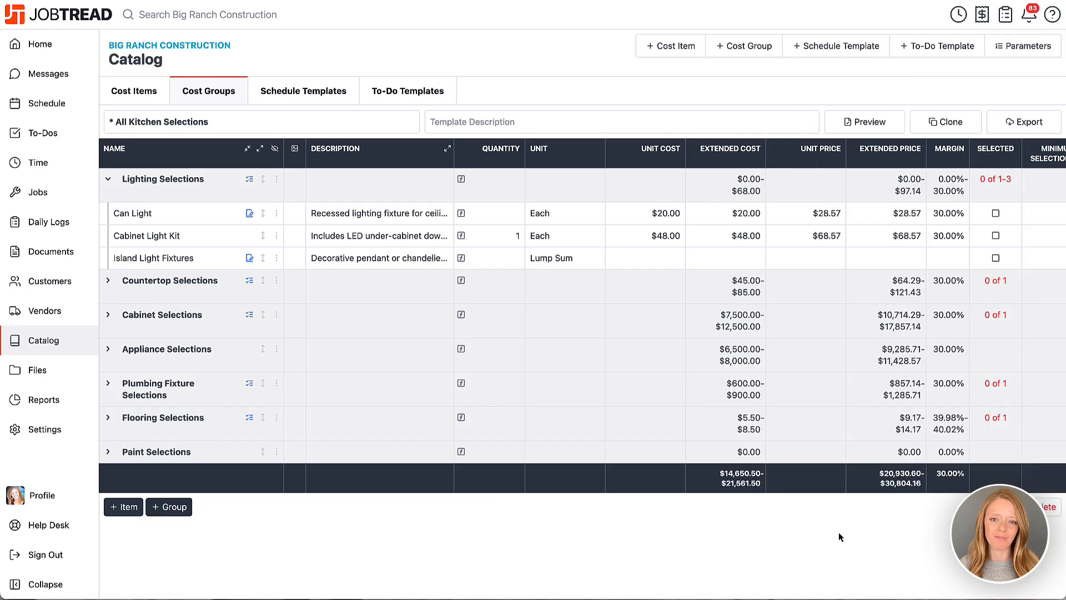
Return to the "Kitchen Remodel with Specs" job and open its specifications.
{"action": "left_click", "coordinate": [92, 191]}
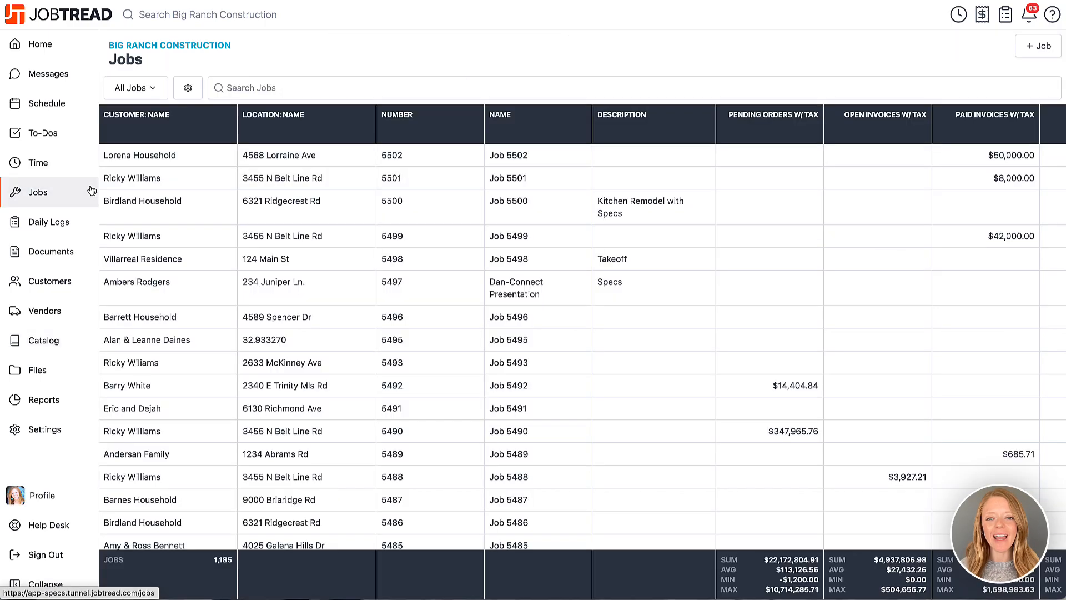
{"action": "left_click", "coordinate": [162, 205]}
{"action": "left_click", "coordinate": [460, 92]}
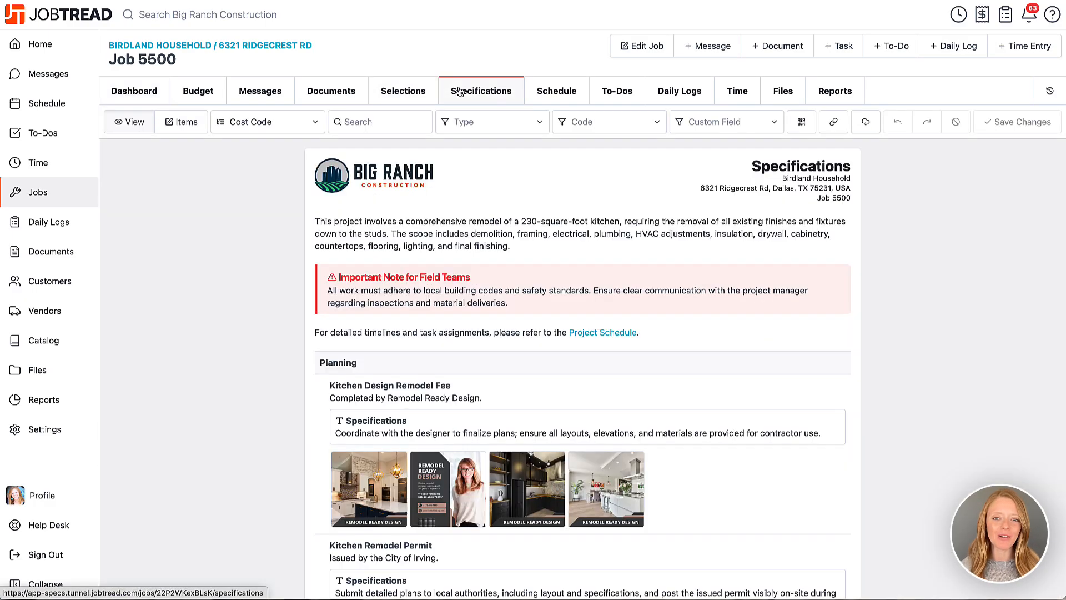